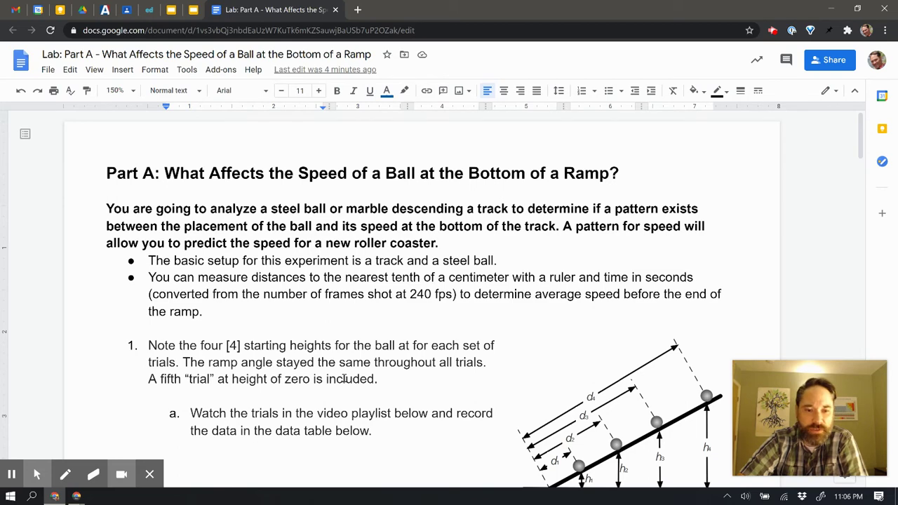
- Scroll through the ramp lab worksheet to review the Angle = 2.2° data table
scroll(344, 379, "down", 3)
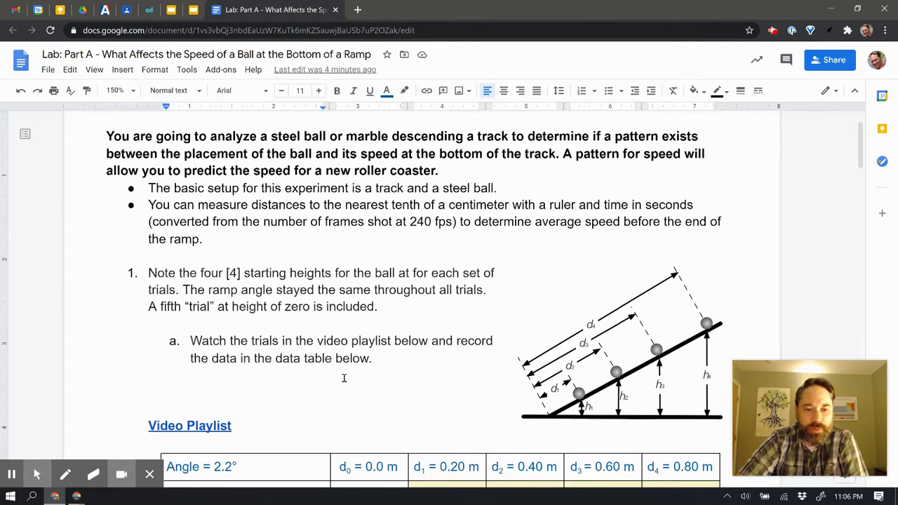
scroll(344, 379, "down", 1)
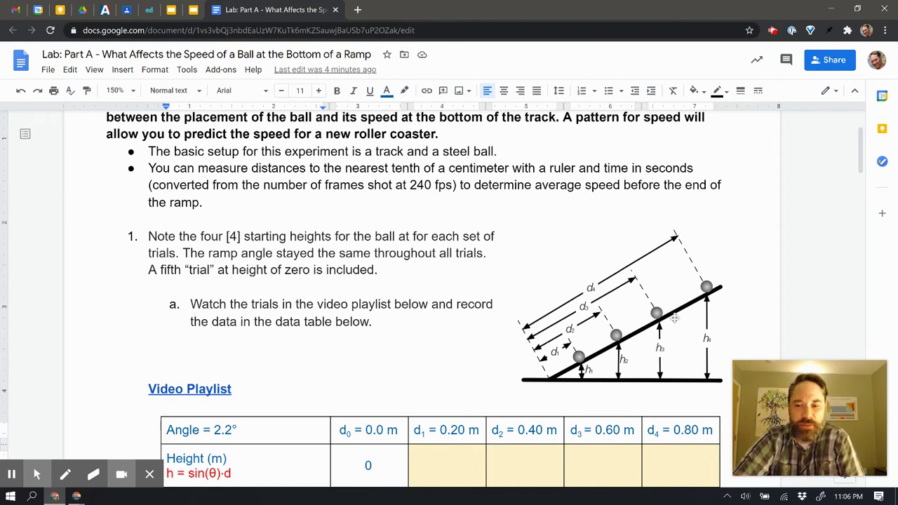
scroll(470, 324, "down", 1)
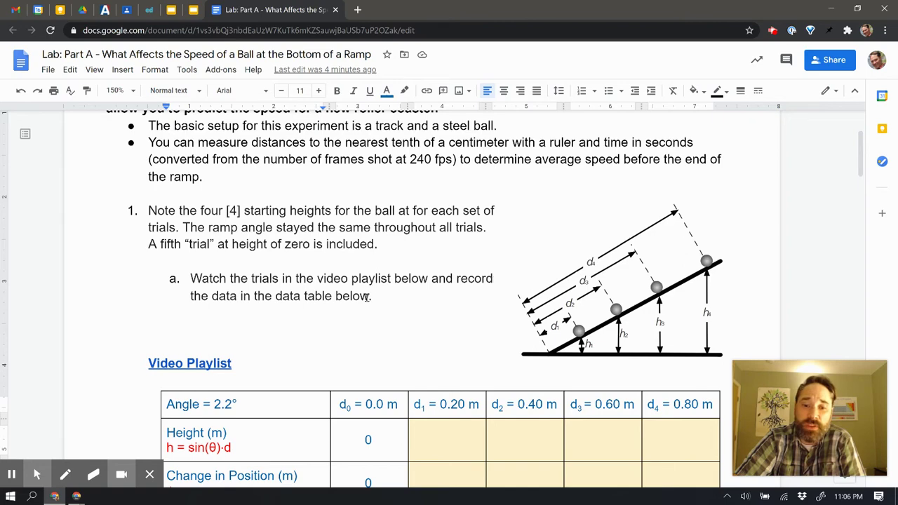
scroll(365, 357, "down", 3)
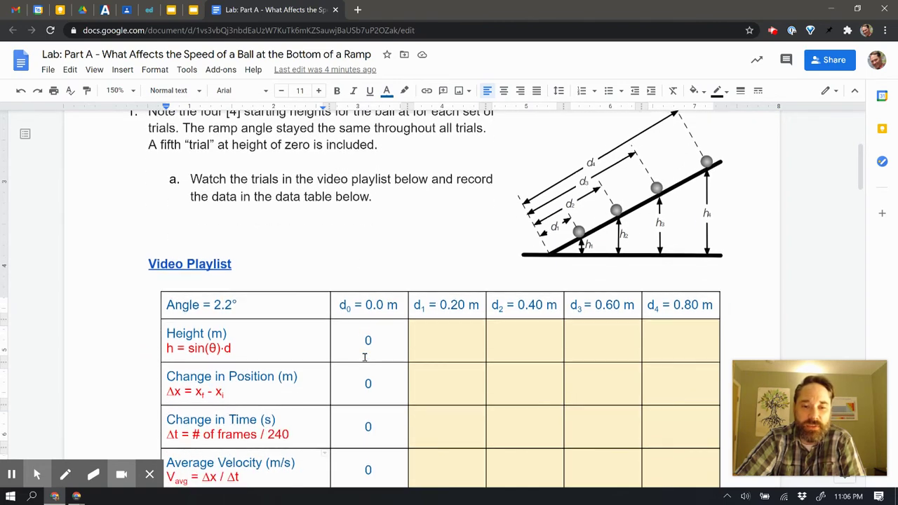
scroll(364, 358, "down", 3)
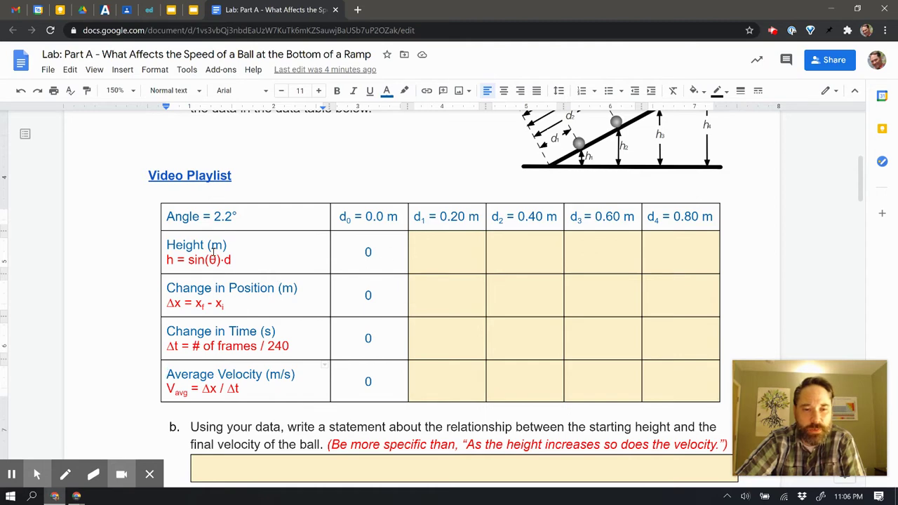
scroll(487, 257, "up", 3)
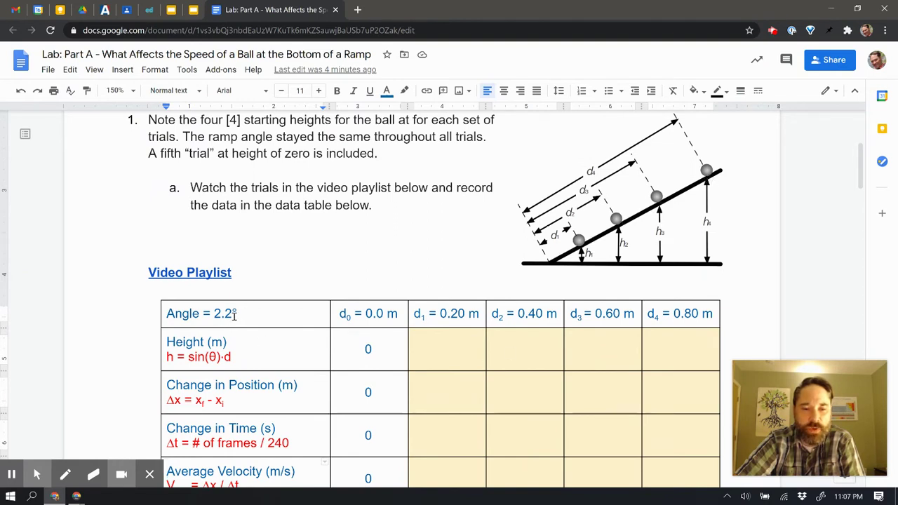
scroll(253, 317, "down", 1)
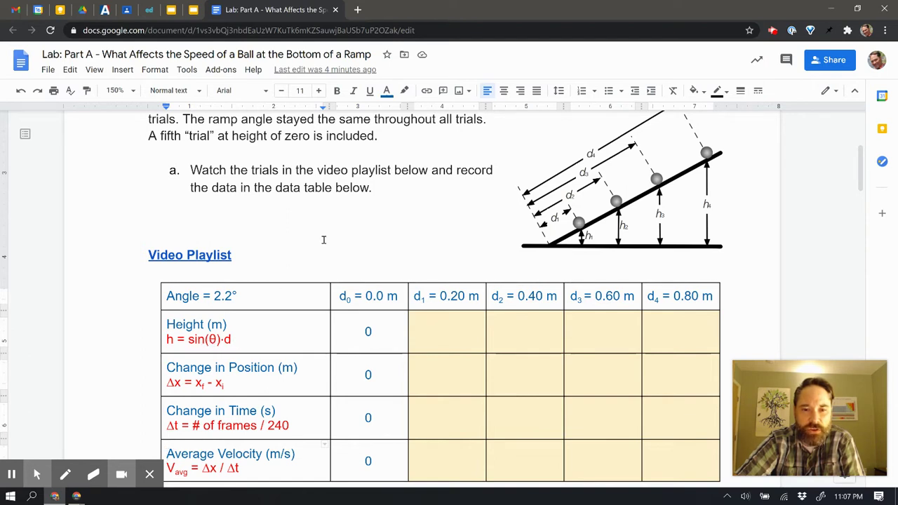
- In a new Chrome tab, load the Desmos scientific calculator at desmos.com/scientific
left_click(358, 12)
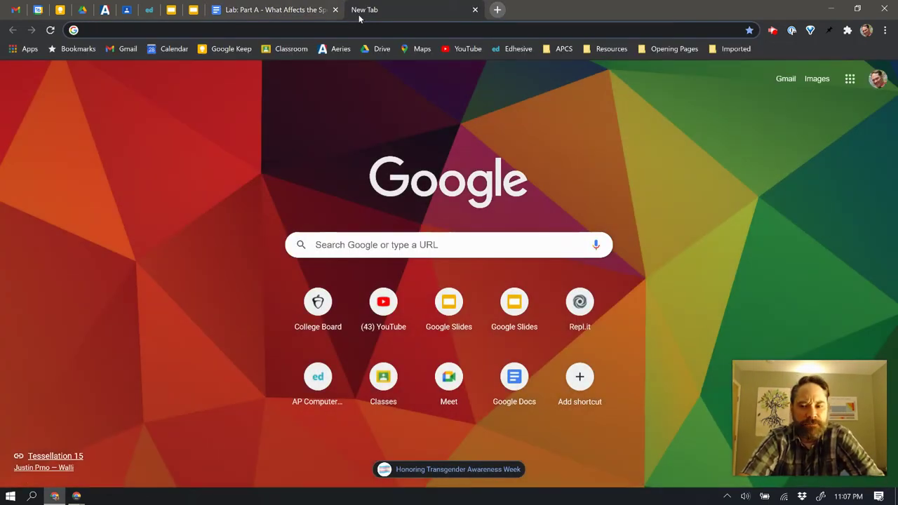
type("de")
key("Return")
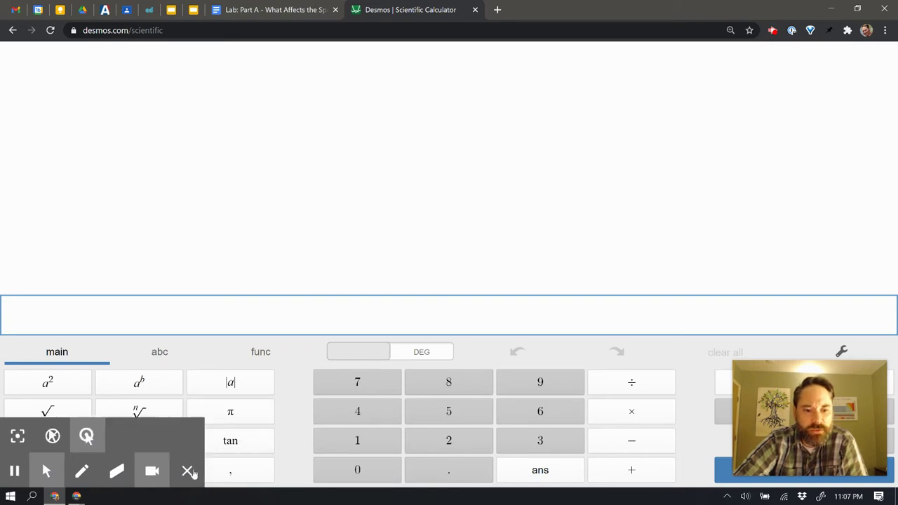
- Enter sin(2.2)·.20 on the Desmos keypad in degree mode to get 0.007677561818
left_click(188, 474)
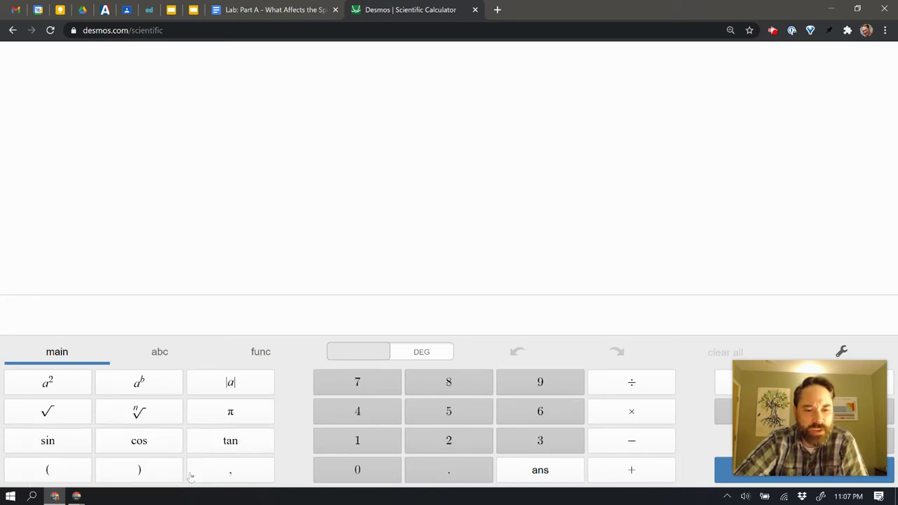
left_click(62, 444)
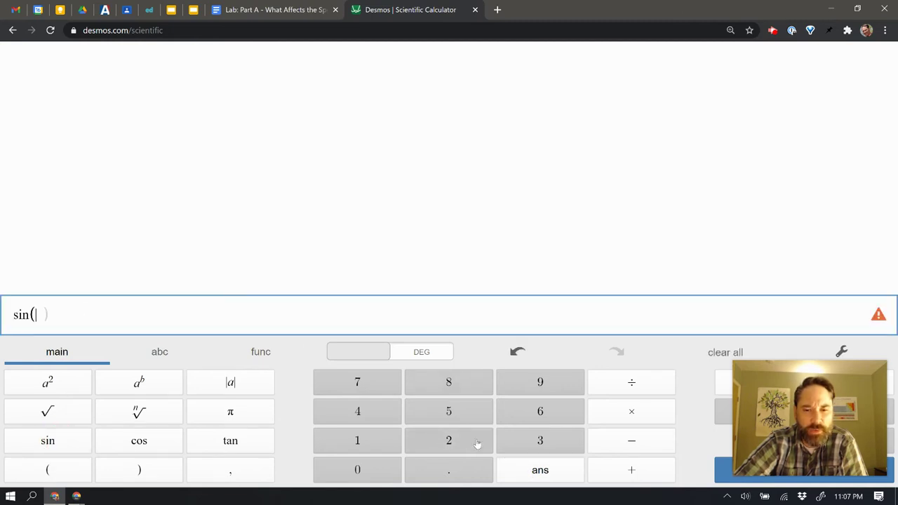
left_click(452, 443)
left_click(446, 471)
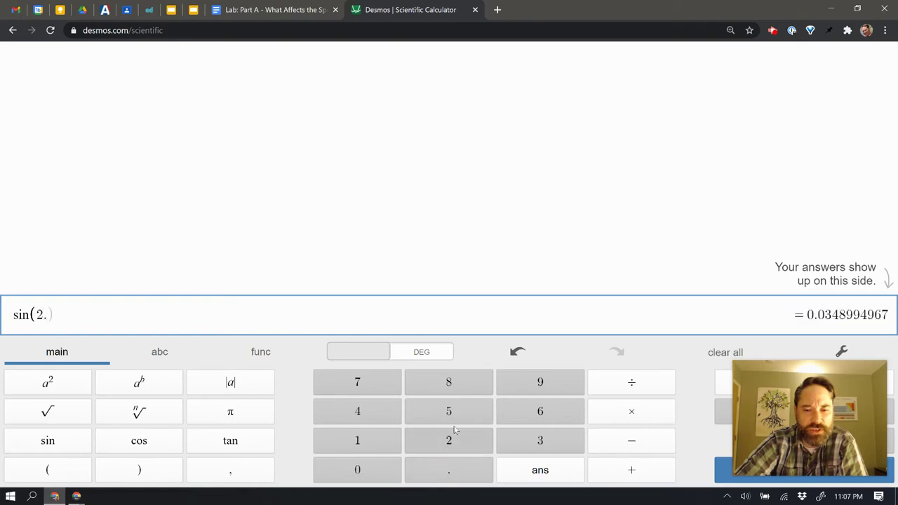
left_click(448, 443)
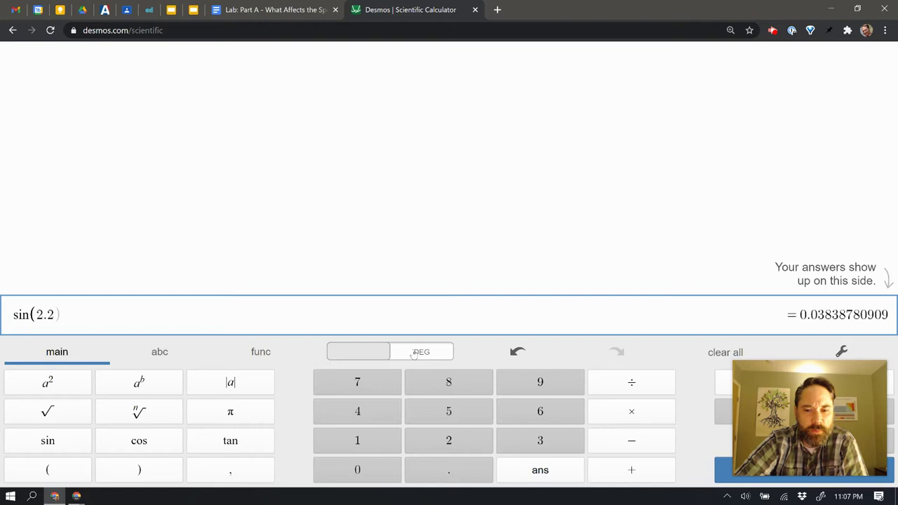
left_click(622, 419)
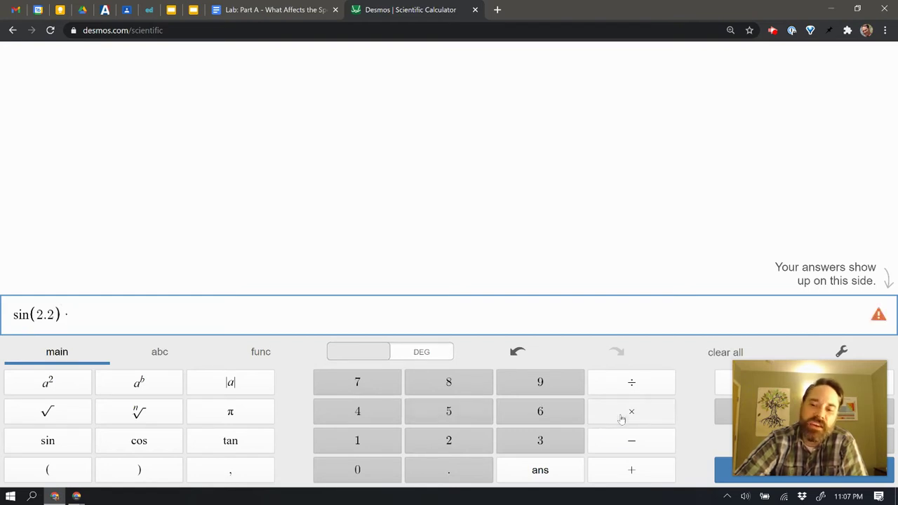
left_click(456, 473)
left_click(453, 440)
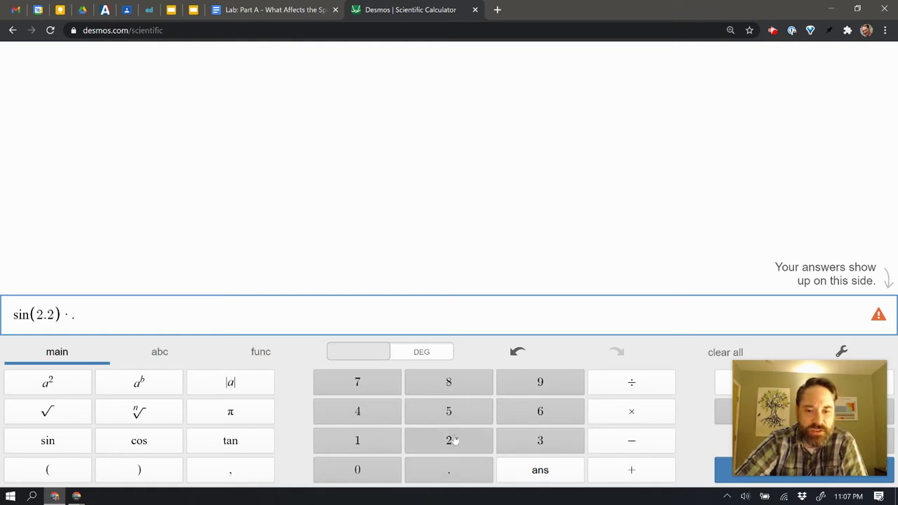
left_click(374, 471)
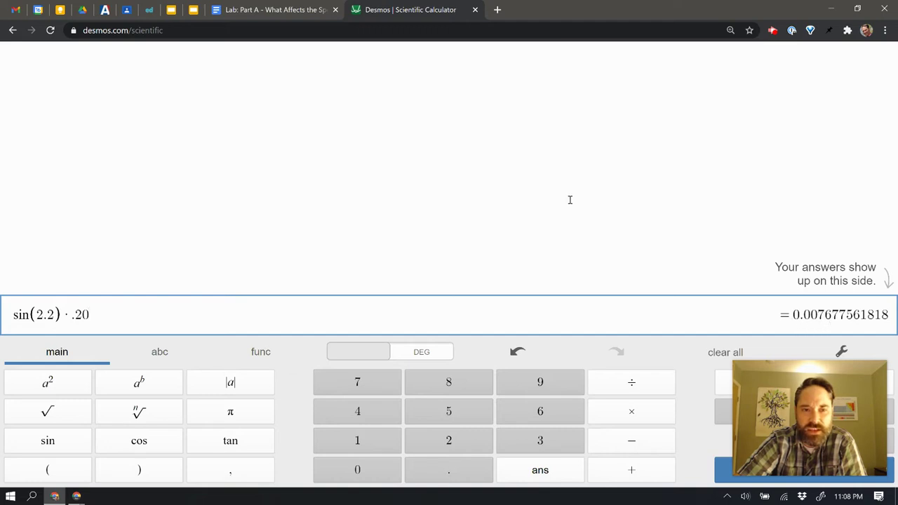
- Enter 0.0077 as the d1 height in the worksheet's Height row
left_click(292, 10)
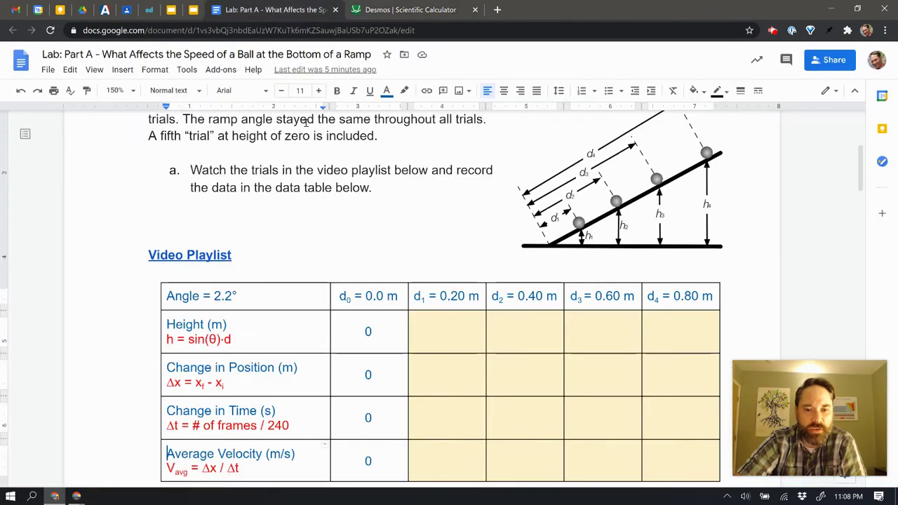
left_click(467, 336)
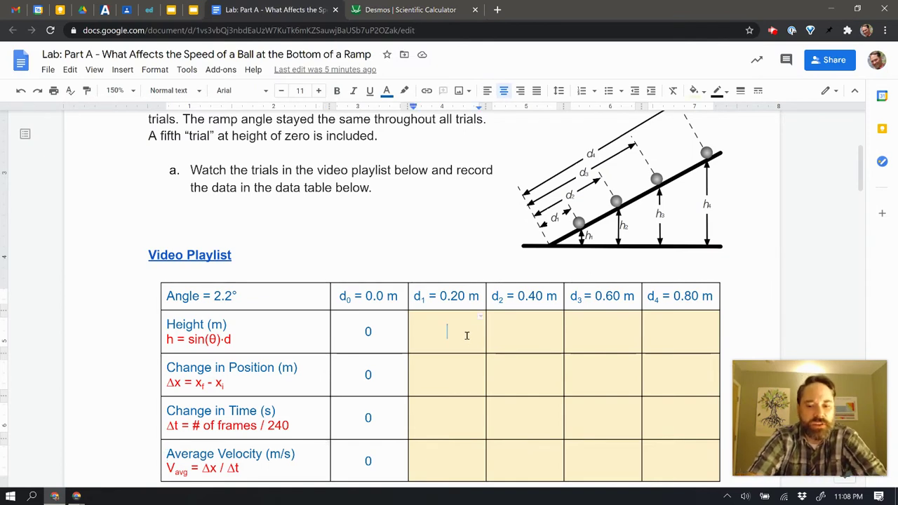
type("0.0")
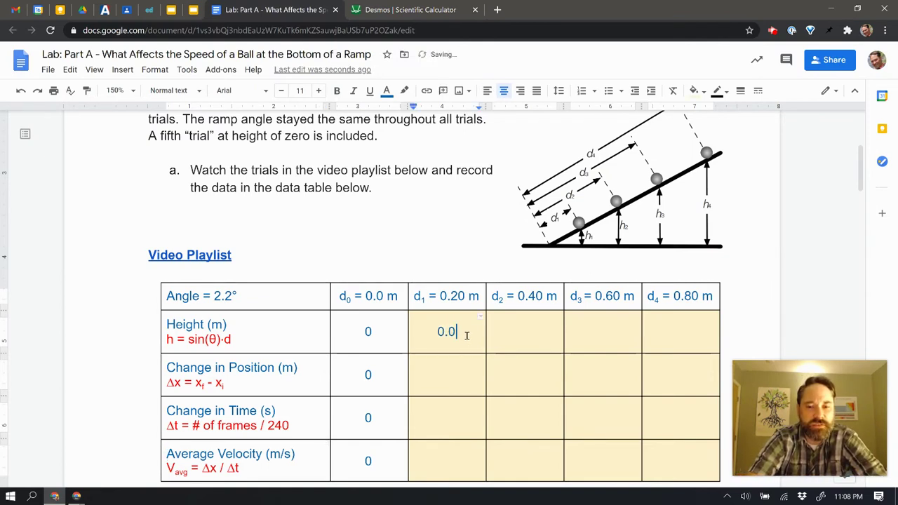
type("077")
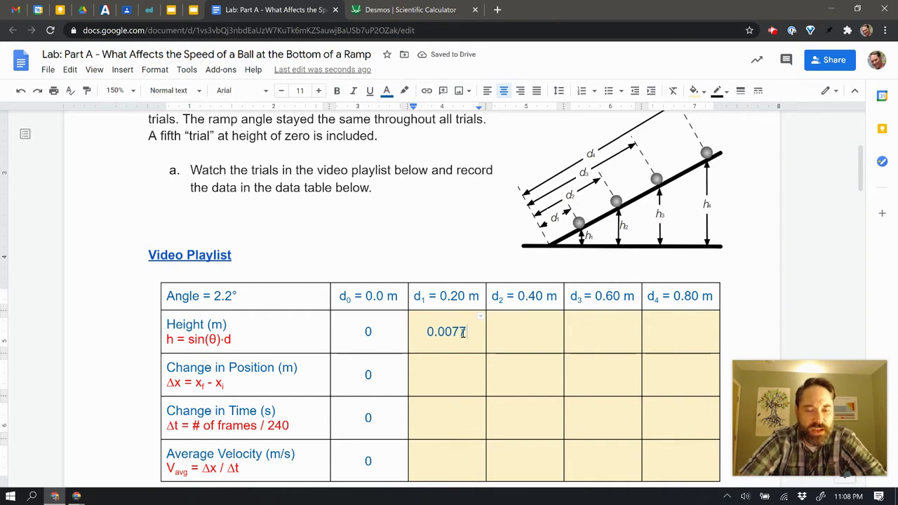
left_click(525, 335)
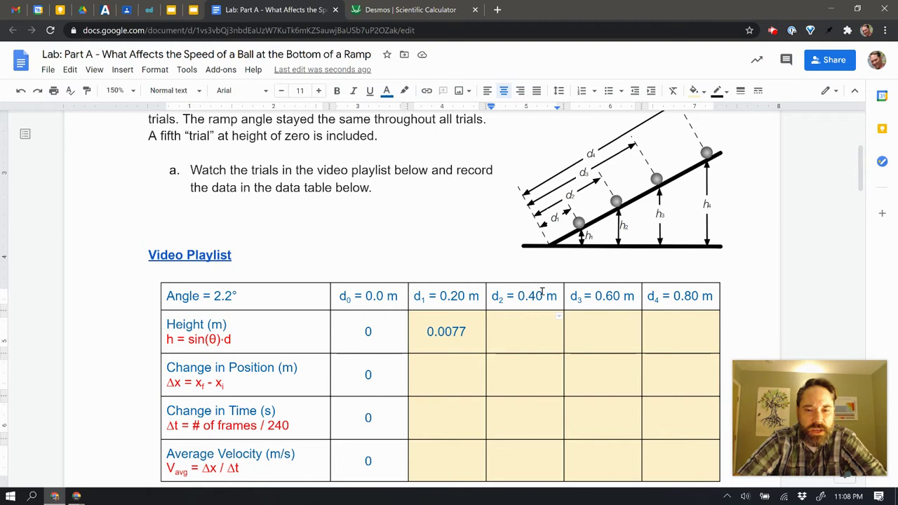
- Recompute the sine height in Desmos and enter 0.015 as the d2 height
left_click(381, 17)
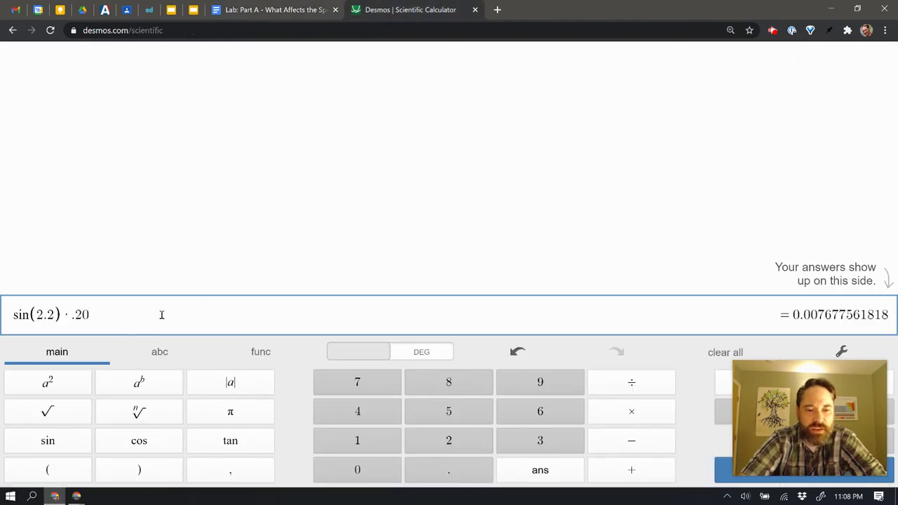
key("BackSpace")
key("BackSpace")
type("4")
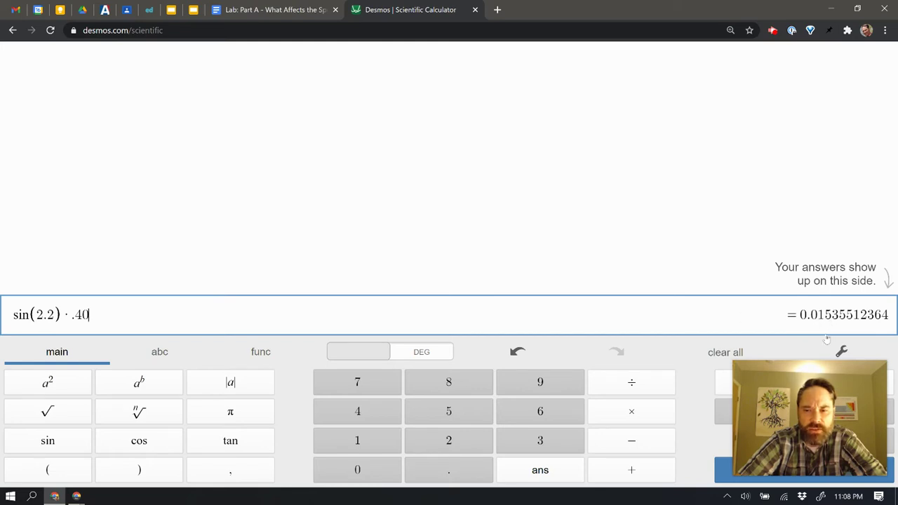
left_click(280, 9)
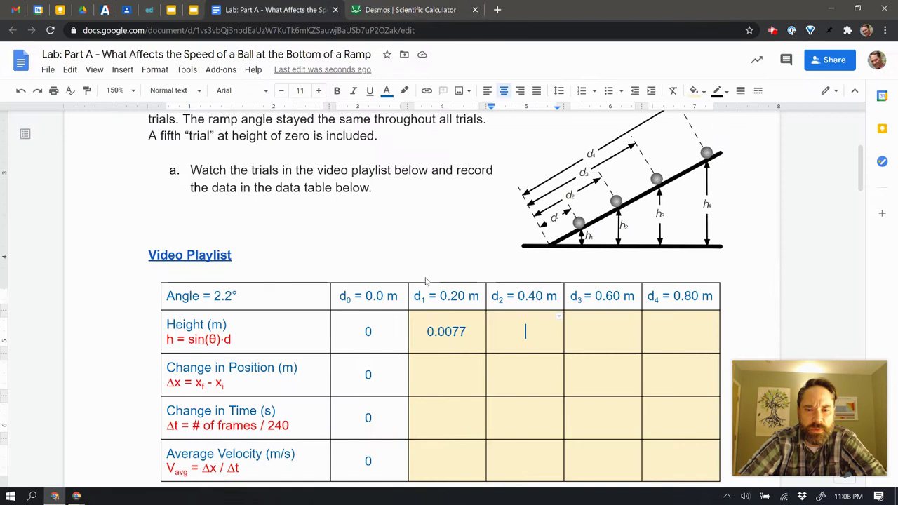
type("0")
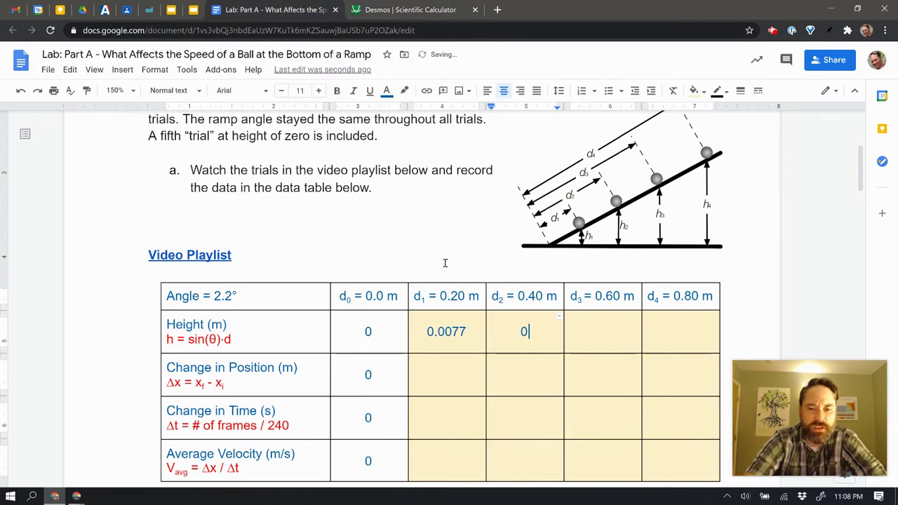
type(".015")
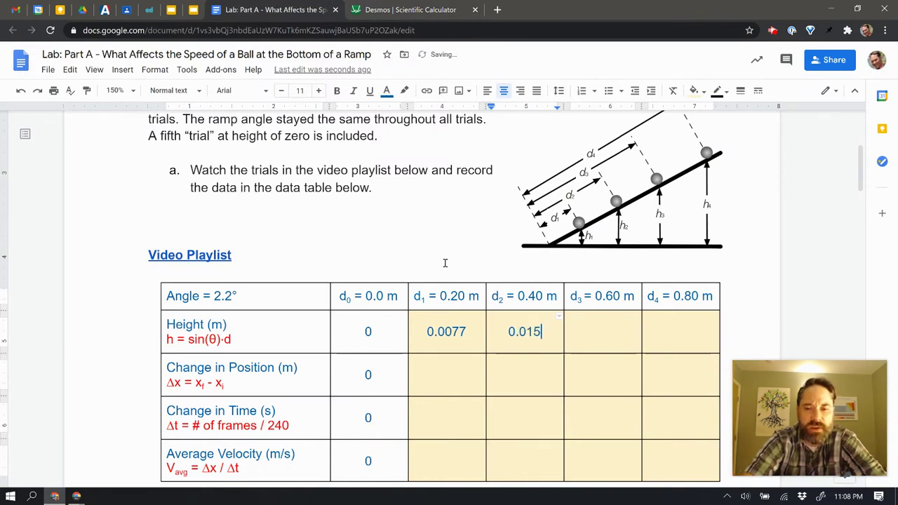
left_click(589, 333)
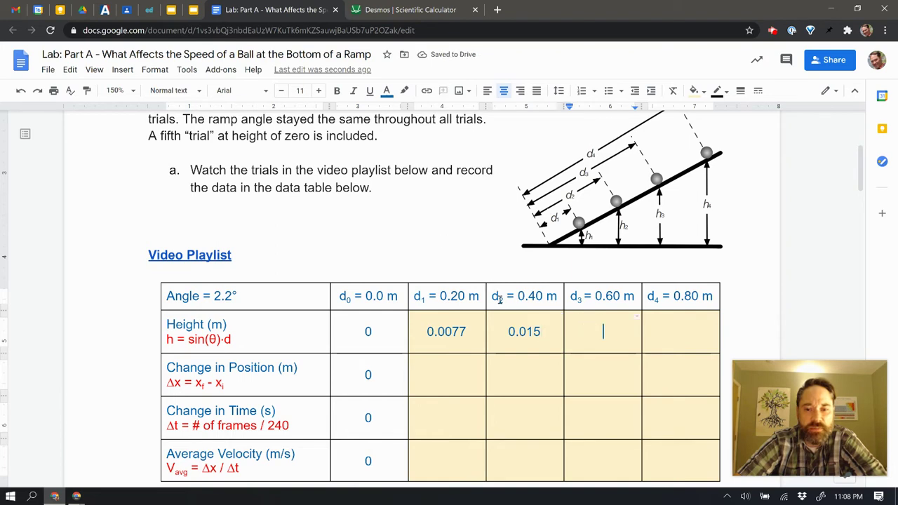
- Compute sin(2.2)·0.60 in Desmos and enter 0.023 as the d3 height
left_click(384, 15)
key("BackSpace")
key("BackSpace")
key("BackSpace")
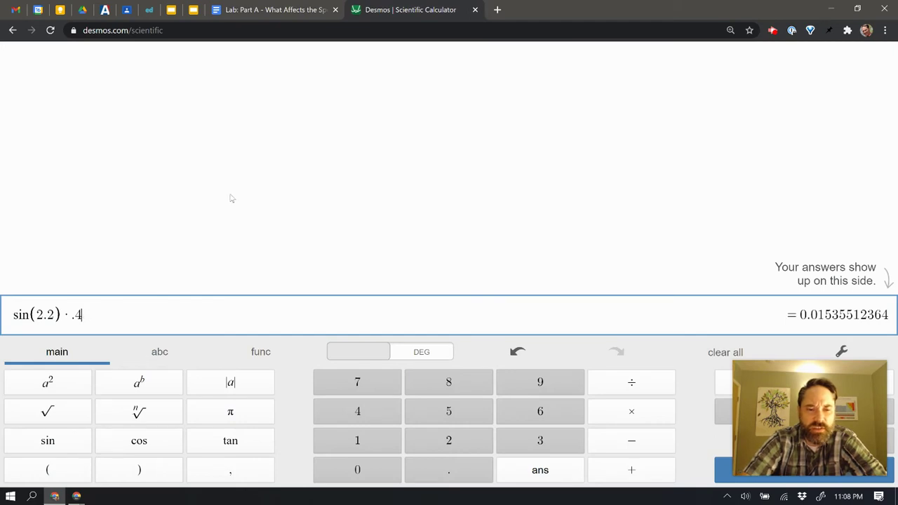
type(".6")
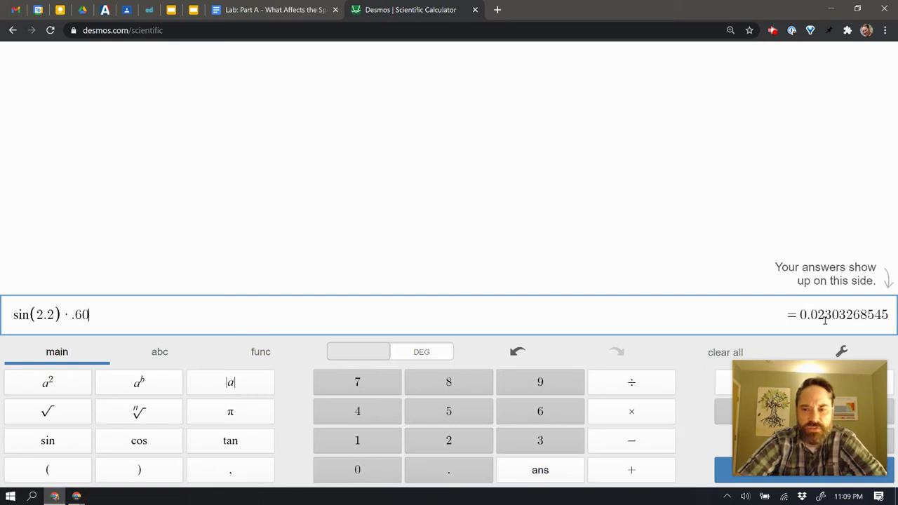
left_click(261, 10)
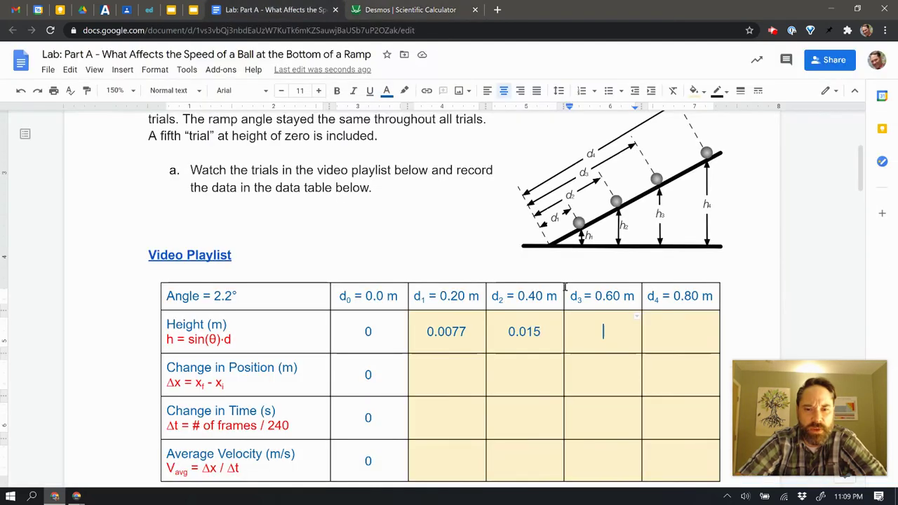
left_click(603, 343)
type("0.023")
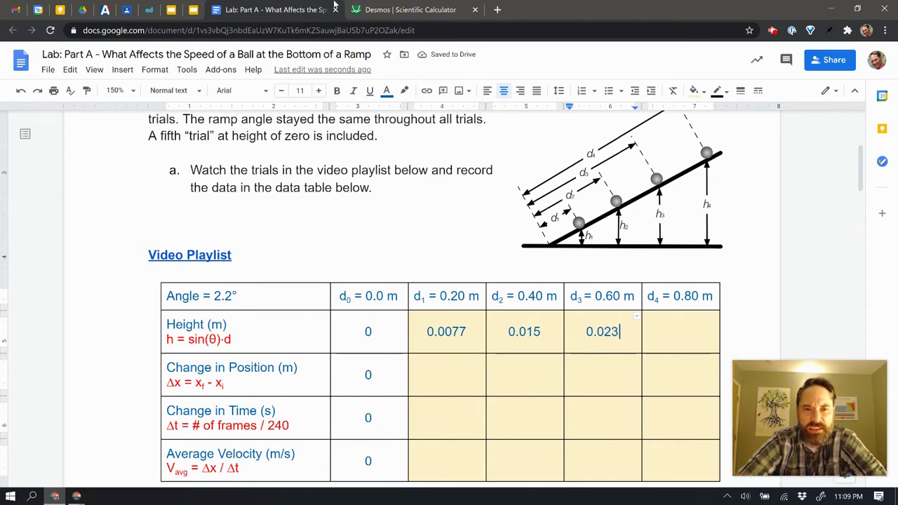
- Compute sin(2.2)·0.80 in Desmos and enter 0.031 as the d4 height
left_click(387, 11)
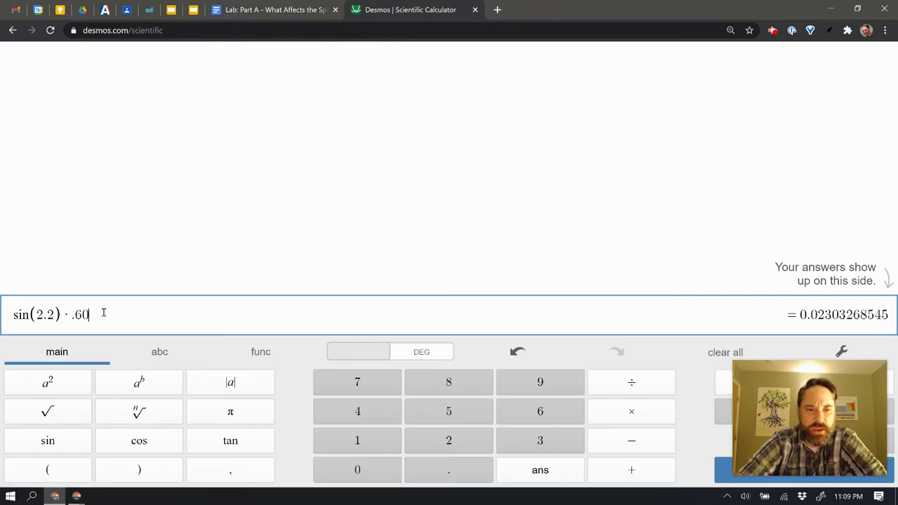
key("BackSpace")
key("BackSpace")
type("80")
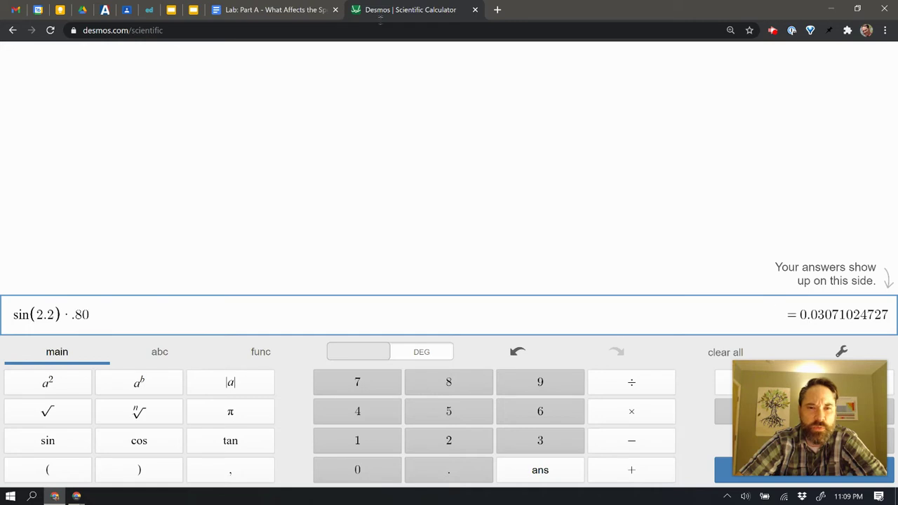
left_click(292, 10)
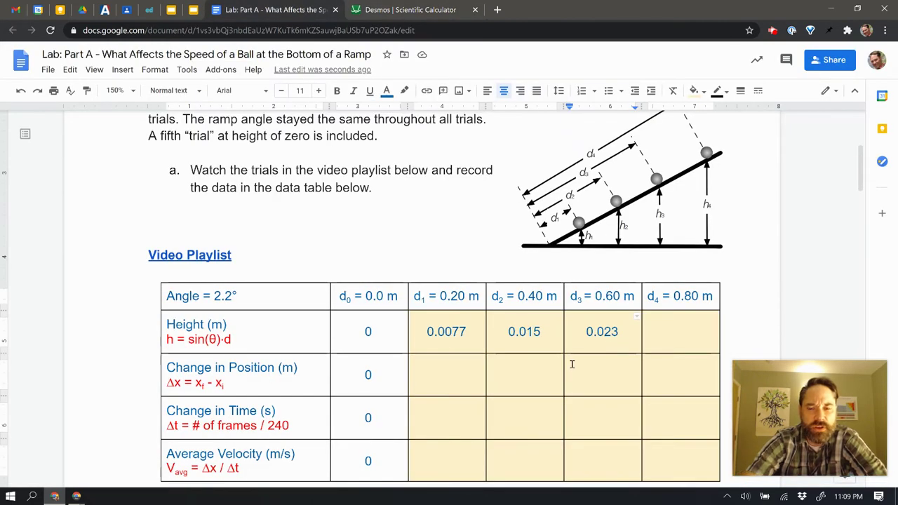
left_click(701, 327)
type("0.")
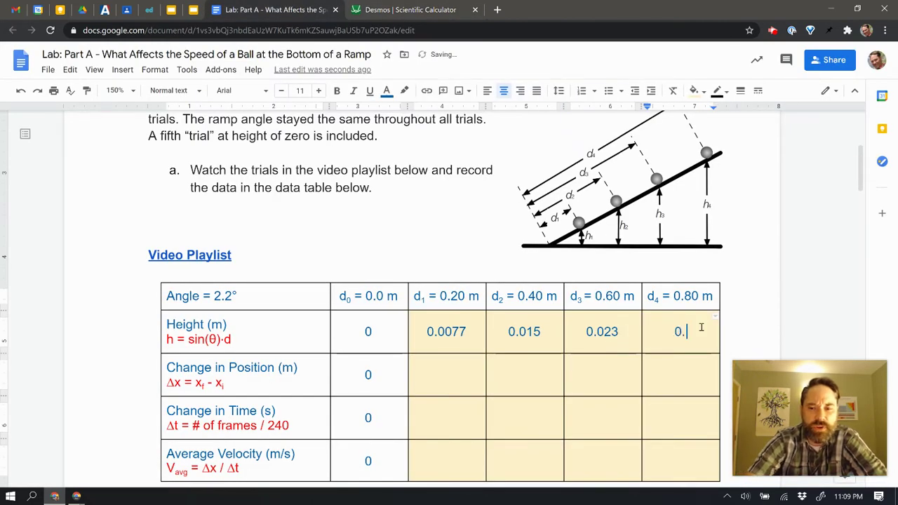
type("031")
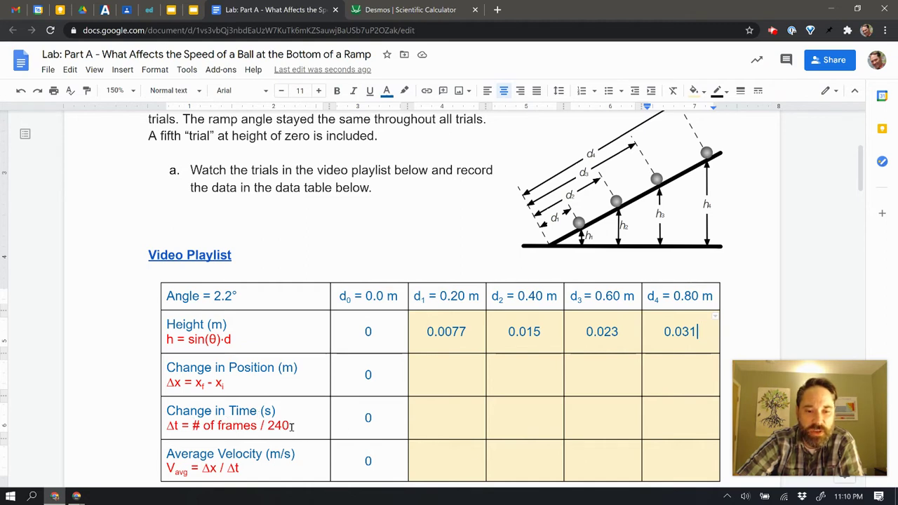
- Type /240 in the d1 Change in Time cell, then move to the d1 Change in Position cell
left_click(470, 427)
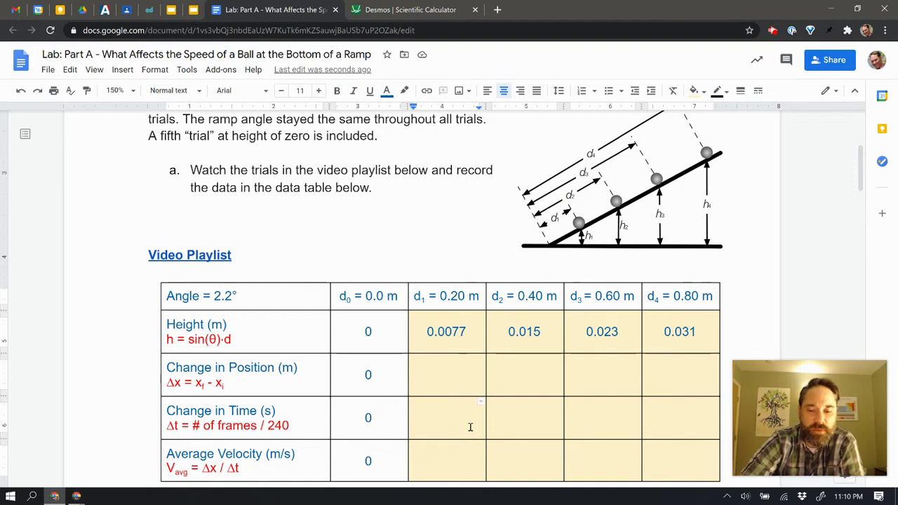
type("/2")
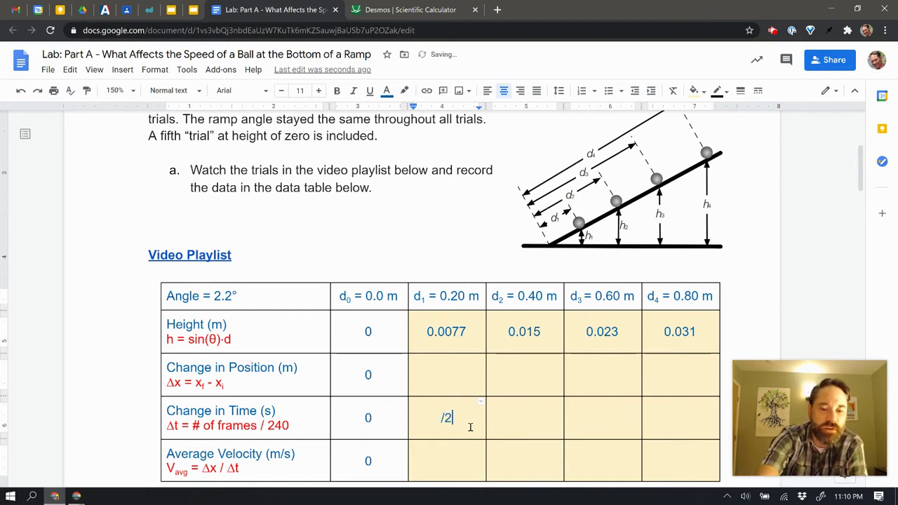
type("40")
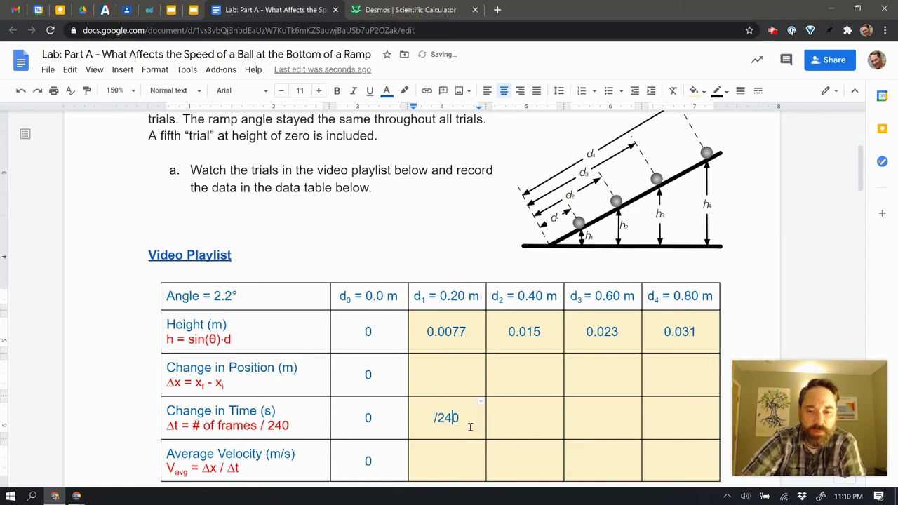
key("Left")
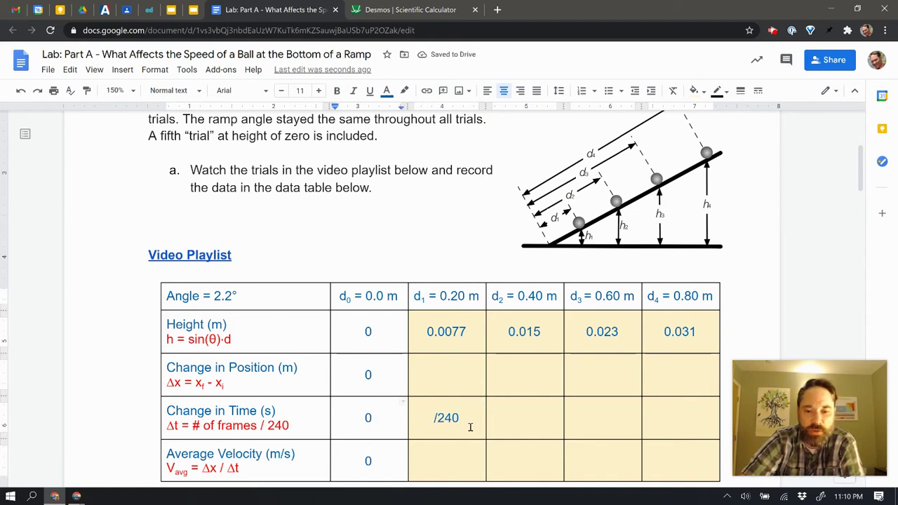
left_click(448, 380)
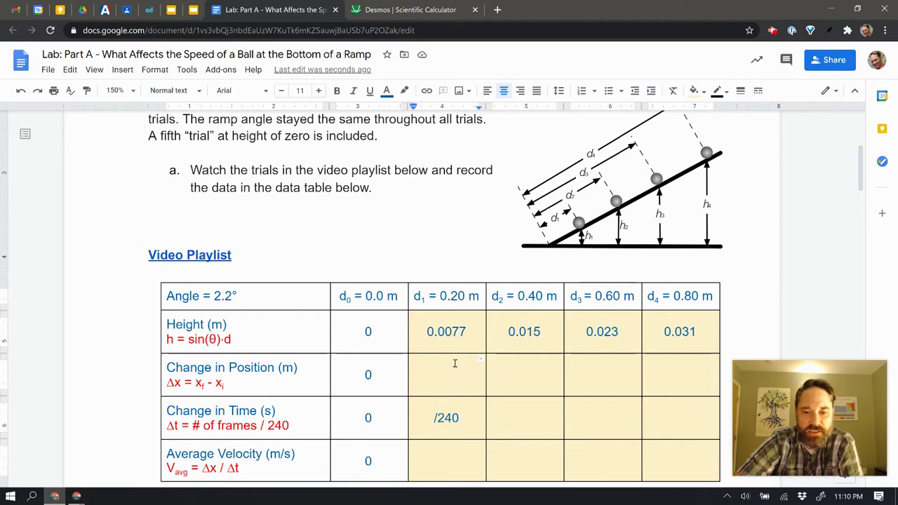
- Open the 2.2 degrees 20 cm video from the Video Playlist, pause it, and step back seven frames
left_click(191, 258)
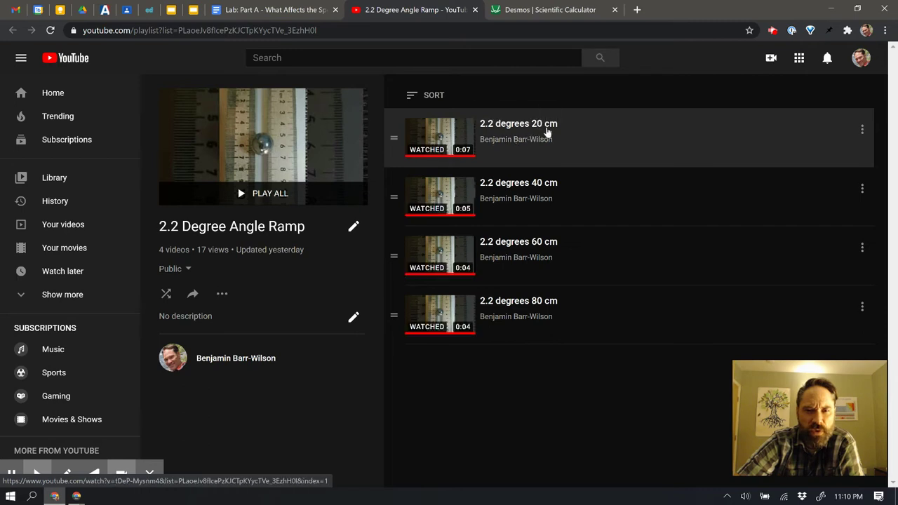
left_click(546, 133)
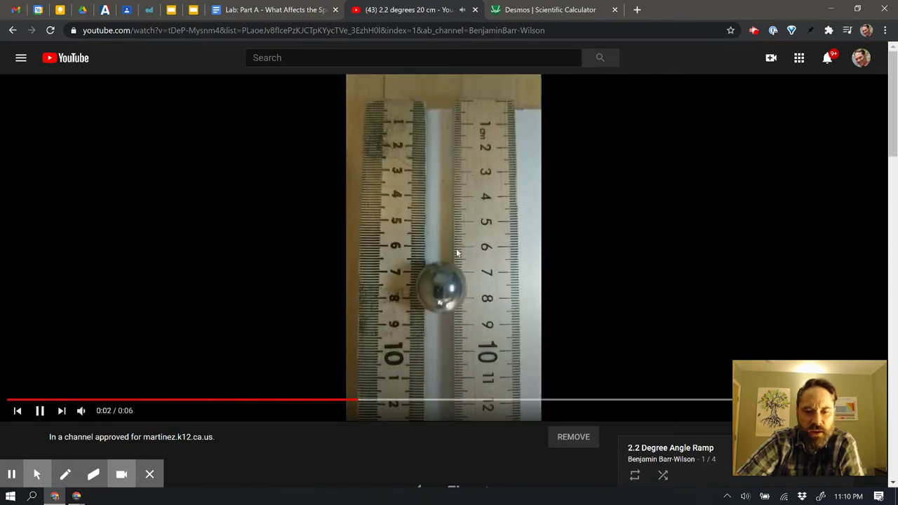
left_click(38, 412)
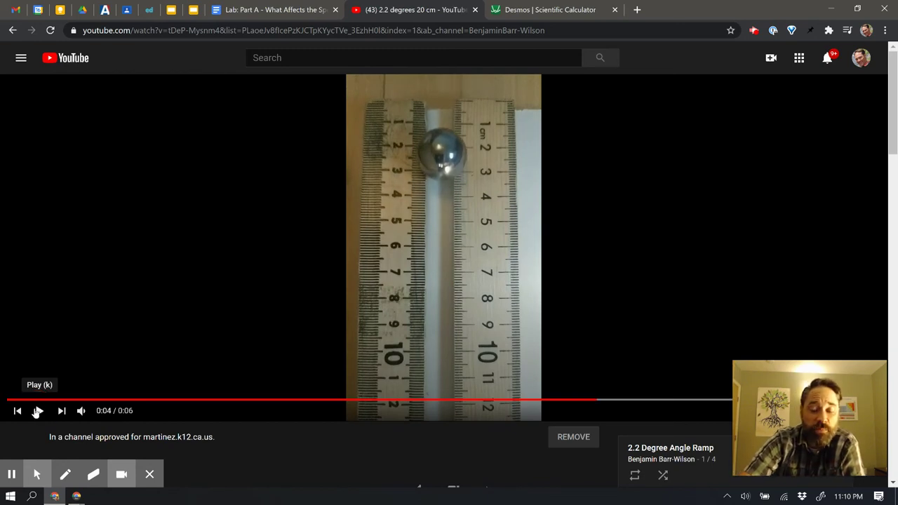
key("comma")
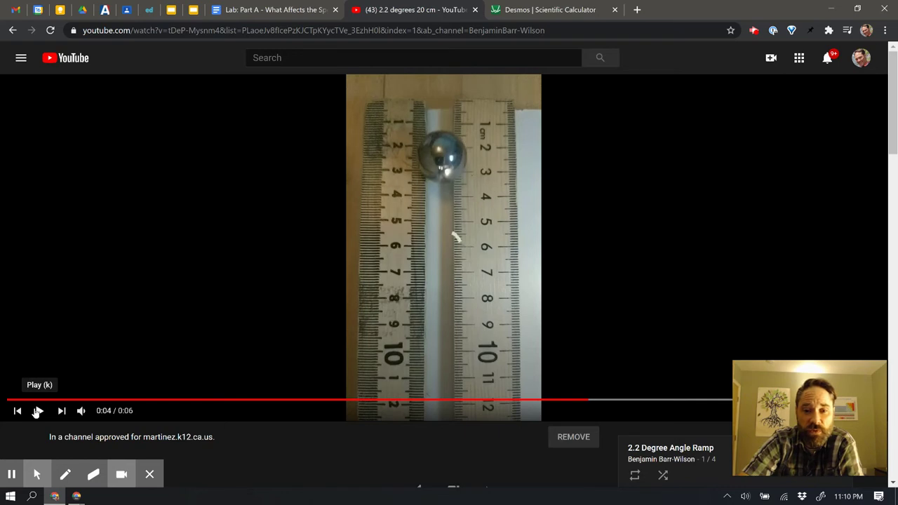
key("comma")
key("comma")
key("comma")
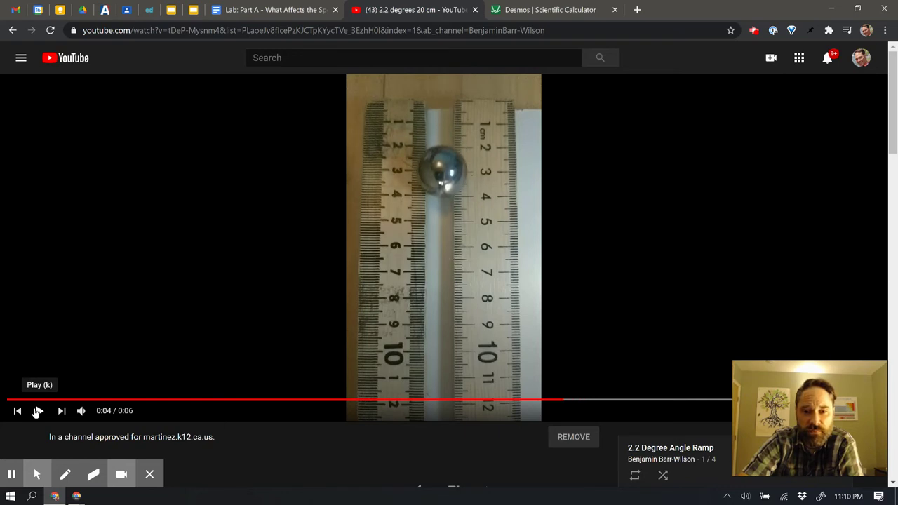
key("comma")
key("comma")
key("comma")
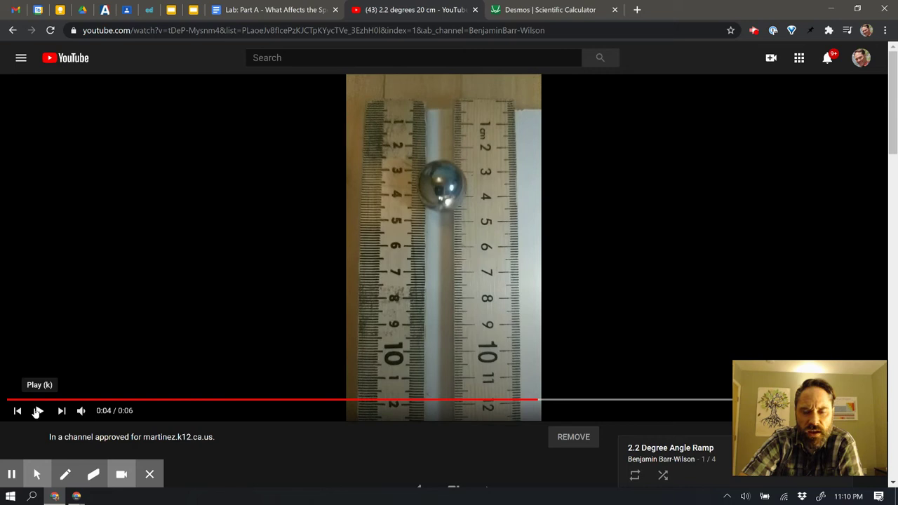
key("comma")
key("comma")
key("comma")
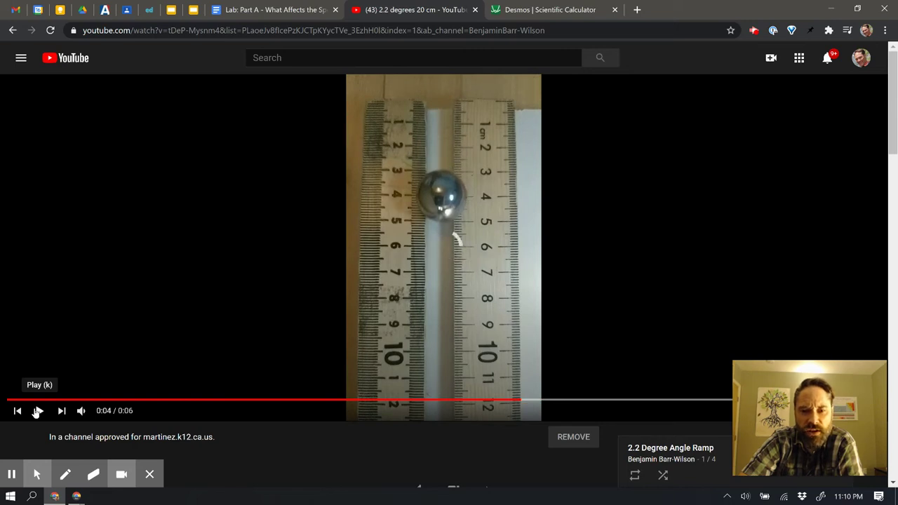
key("comma")
key("comma")
key("comma")
key("comma")
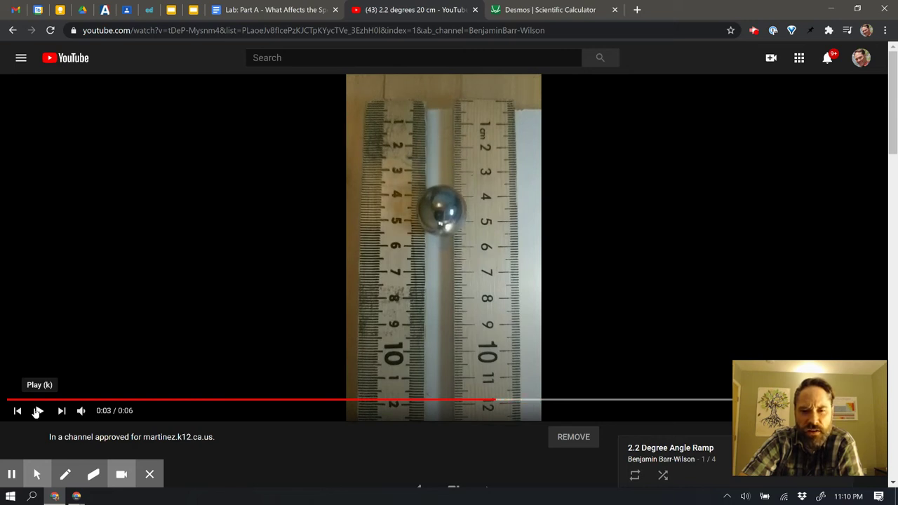
key("comma")
key("comma")
key("comma")
key("comma")
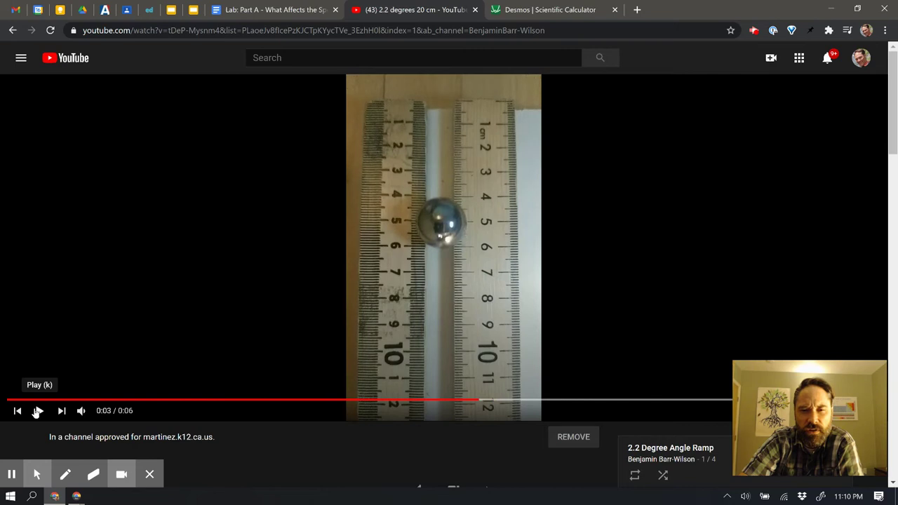
key("comma")
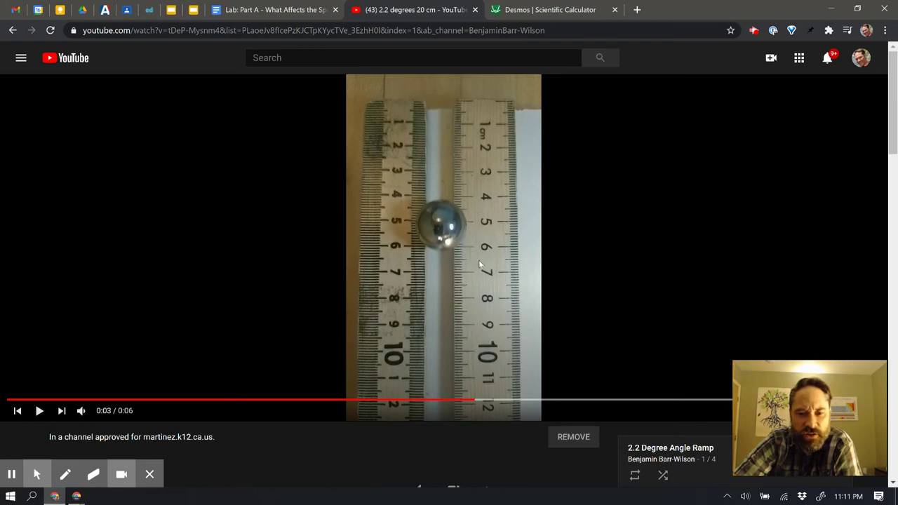
- Show the 2.2 degrees 20 cm trial video full screen
left_click_drag(808, 426, 798, 327)
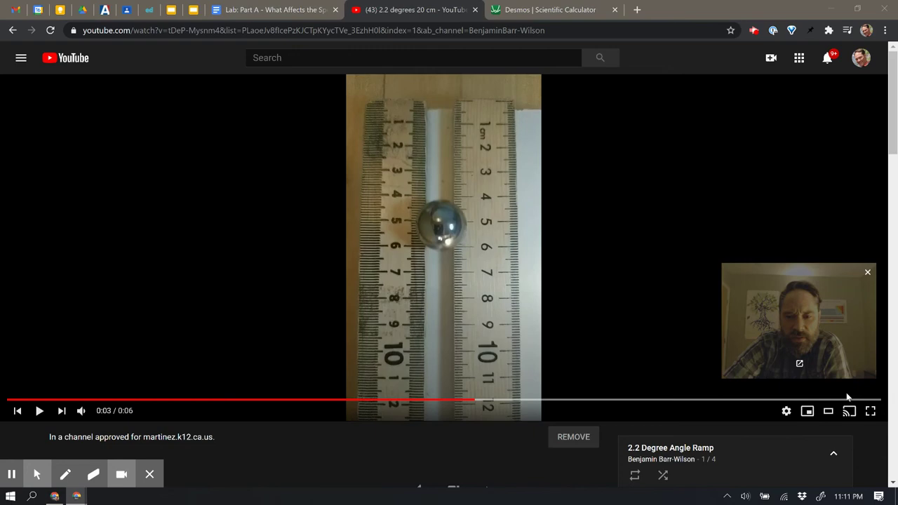
left_click(871, 411)
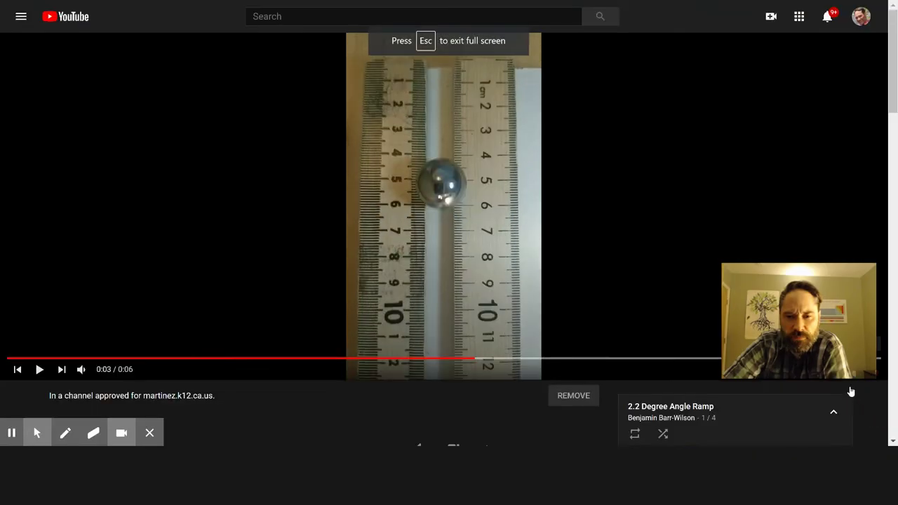
mouse_move(809, 347)
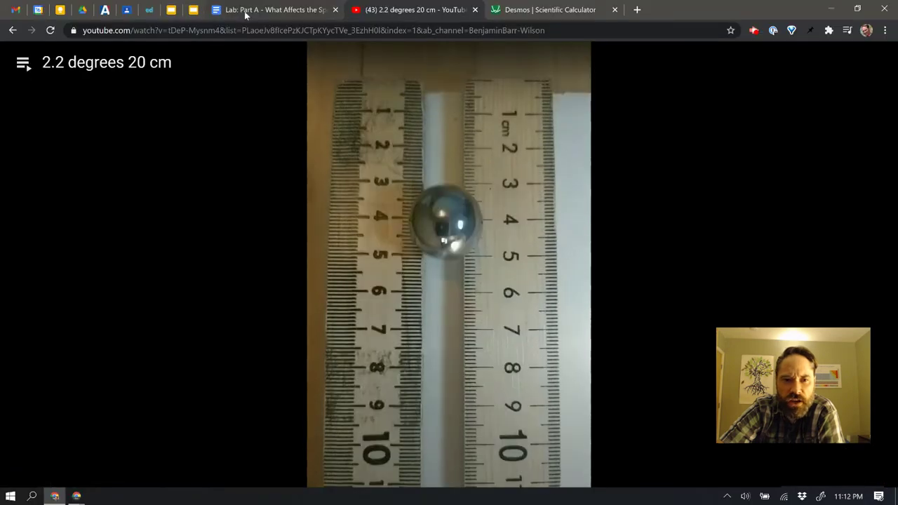
- In the Lab: Part A tab, enter 0.01 for d1 Change in Position and 11 before /240
left_click(244, 11)
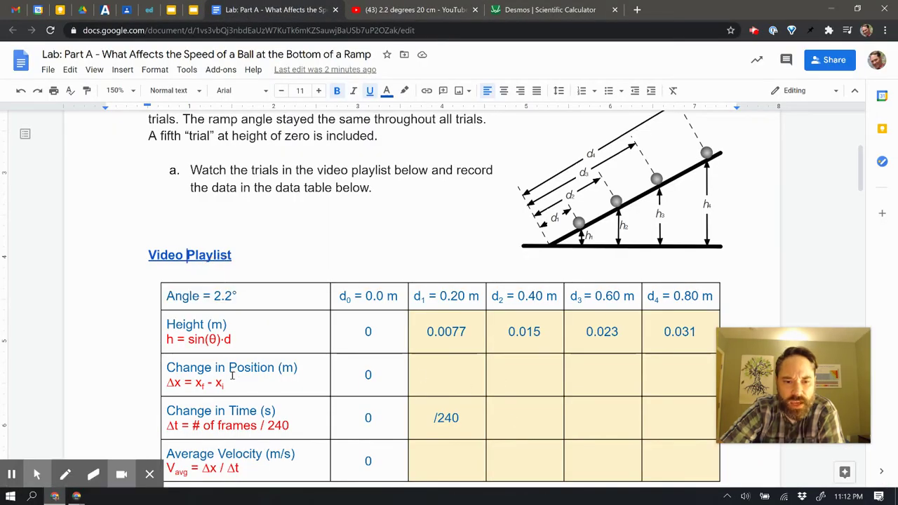
left_click(439, 369)
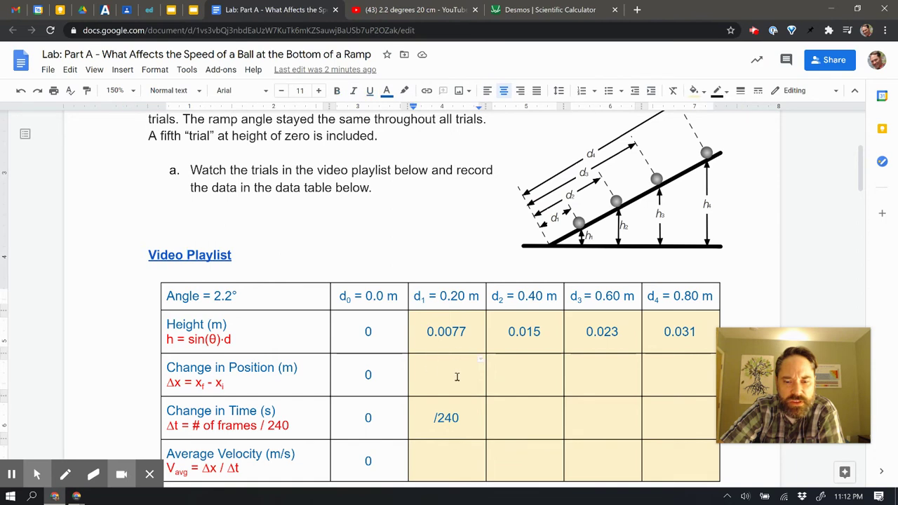
left_click(338, 276)
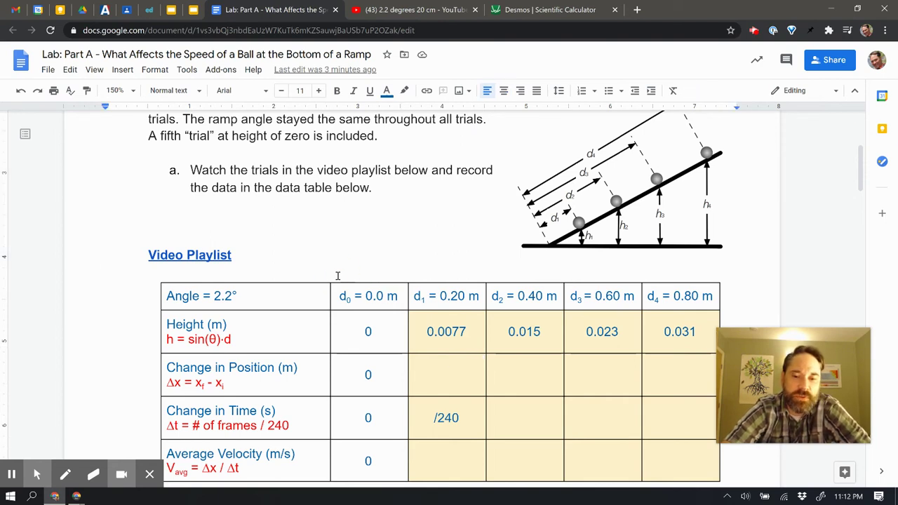
left_click(438, 384)
type("0.01")
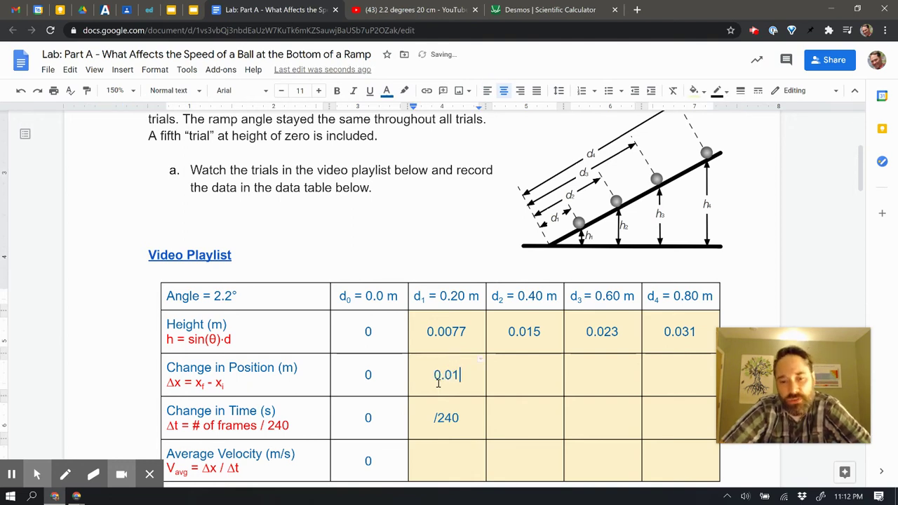
left_click(425, 421)
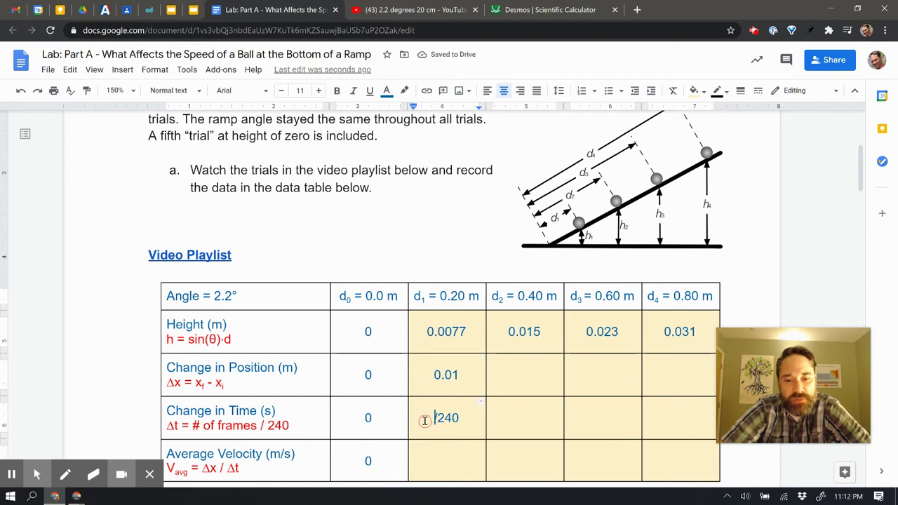
type("11")
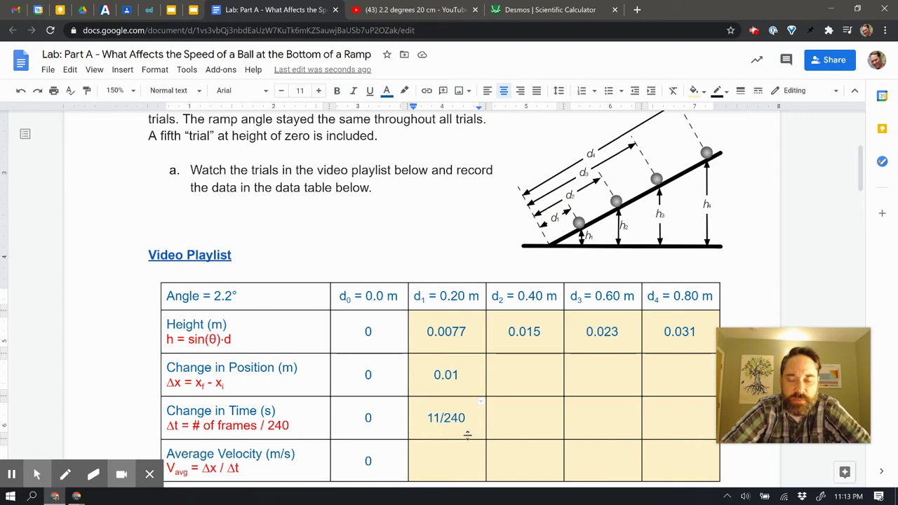
scroll(449, 463, "down", 1)
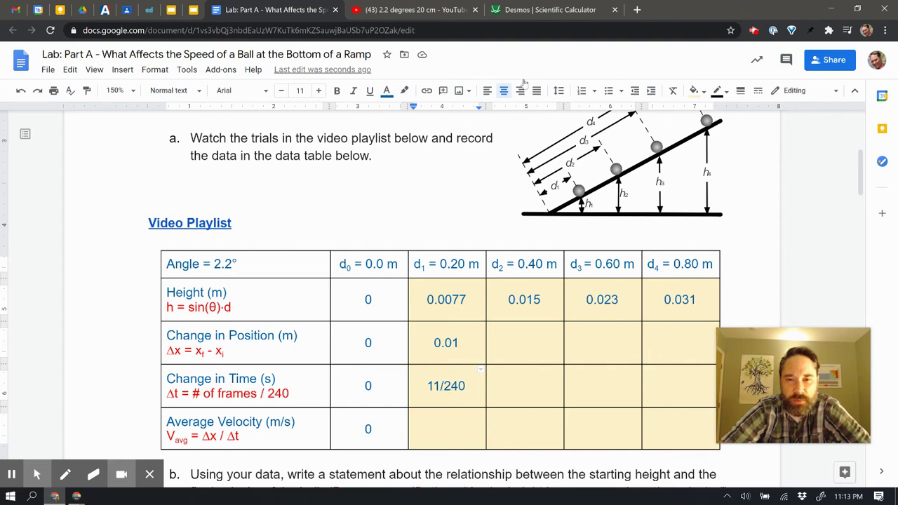
- Clear the old sin(2.2)·.80 calculation in Desmos and start a new .01× expression
left_click(569, 12)
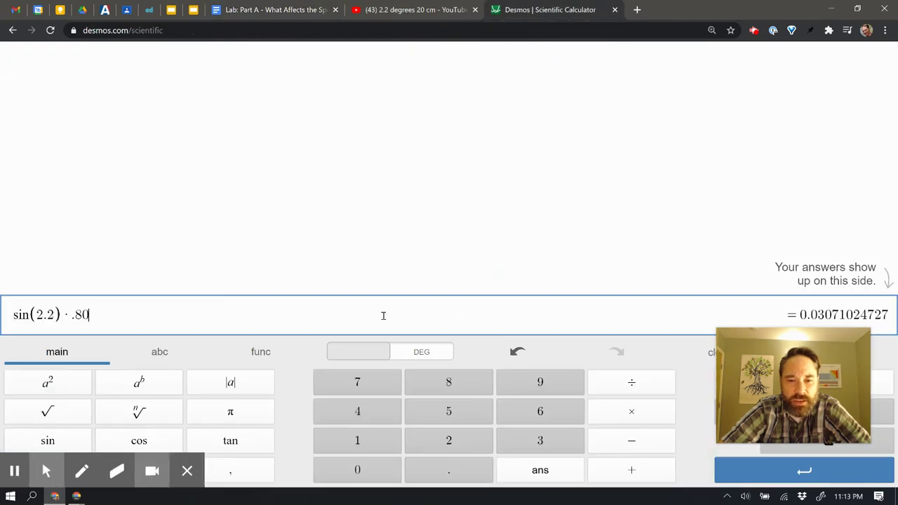
left_click(711, 353)
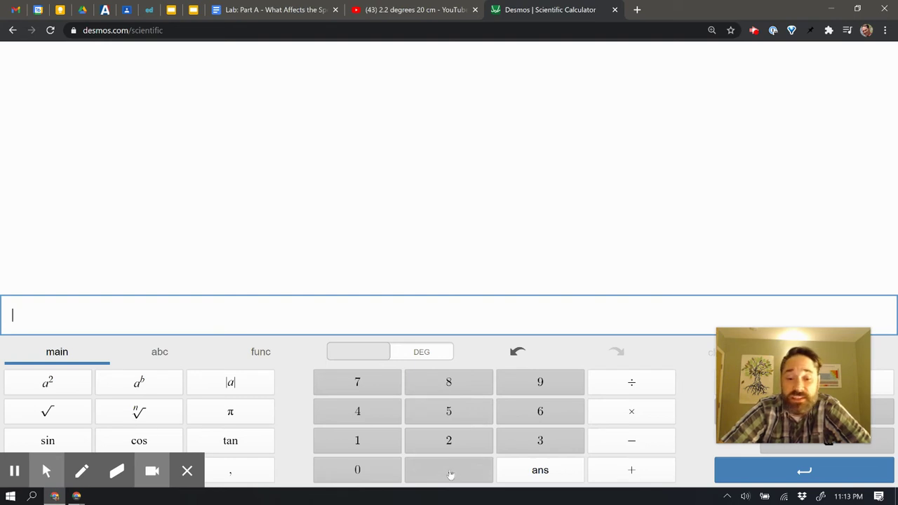
left_click(458, 470)
left_click(367, 470)
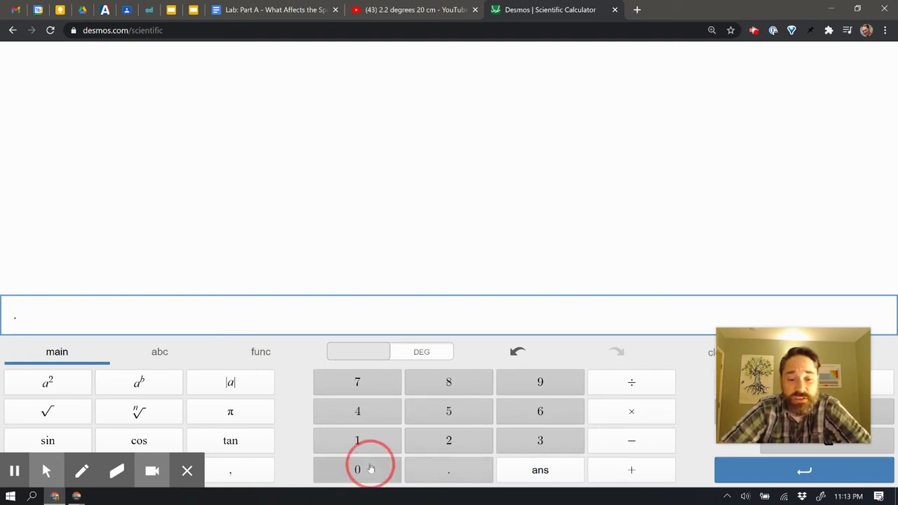
left_click(363, 445)
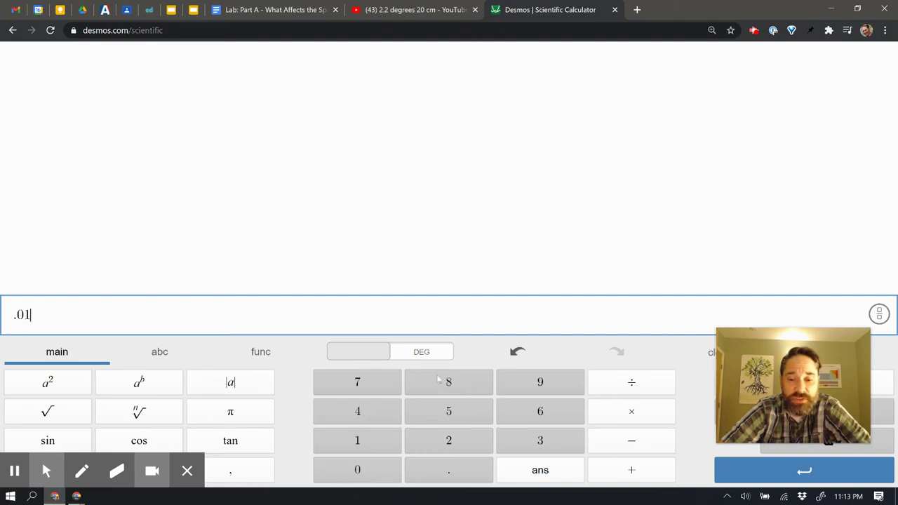
left_click(654, 420)
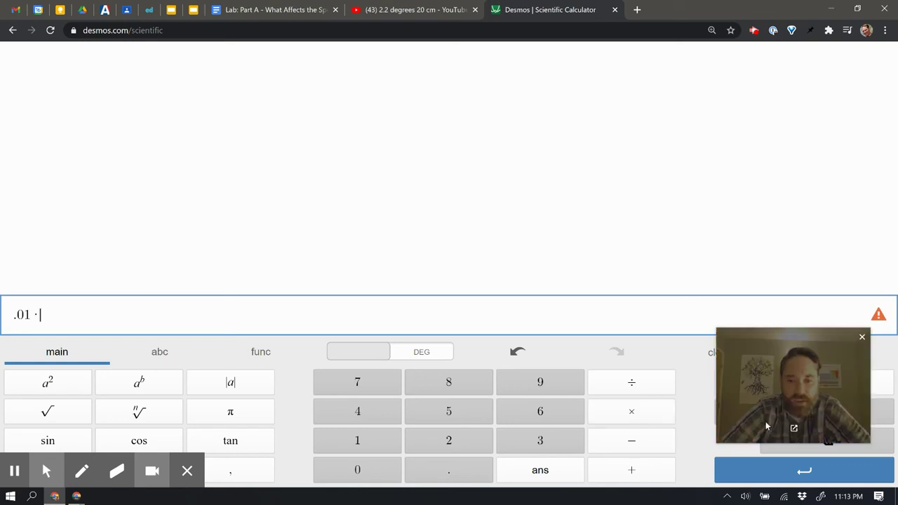
- Rewrite the expression as 0.01/(11/240) to get the first trial's velocity, 0.2181818182
left_click_drag(765, 421, 751, 277)
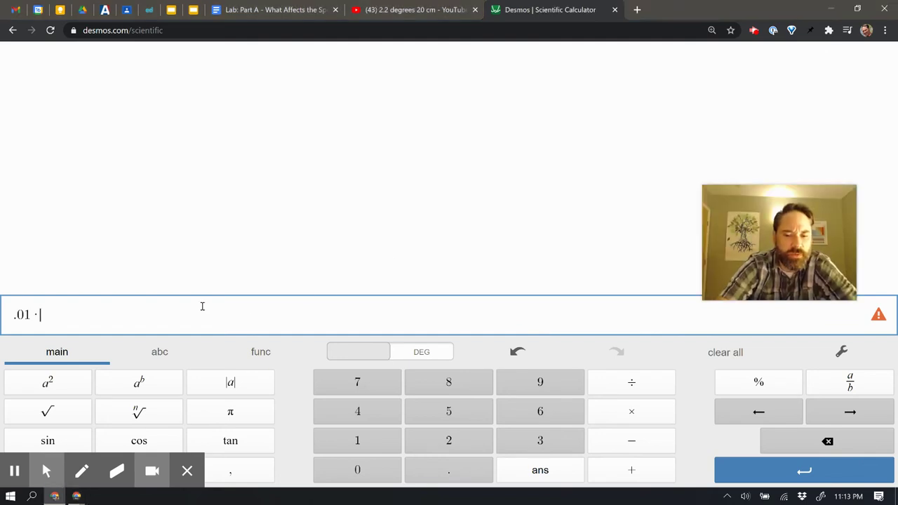
type("(11")
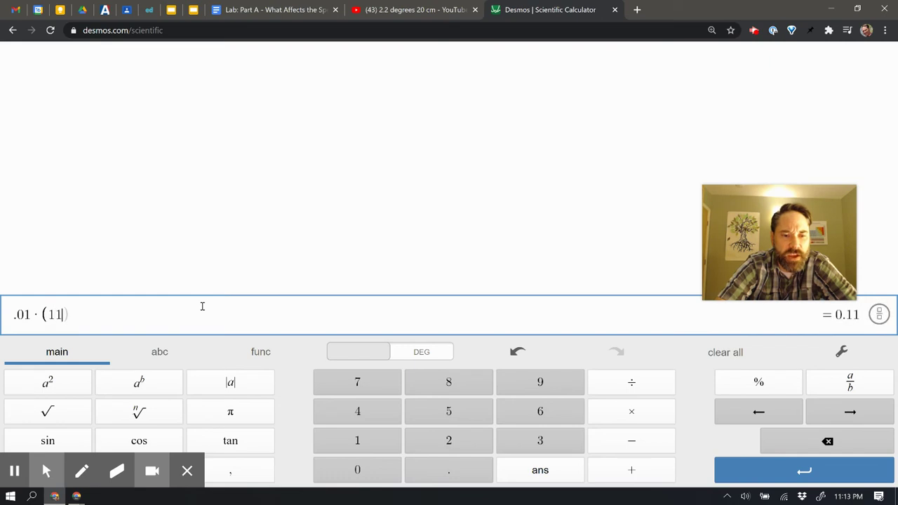
type("/")
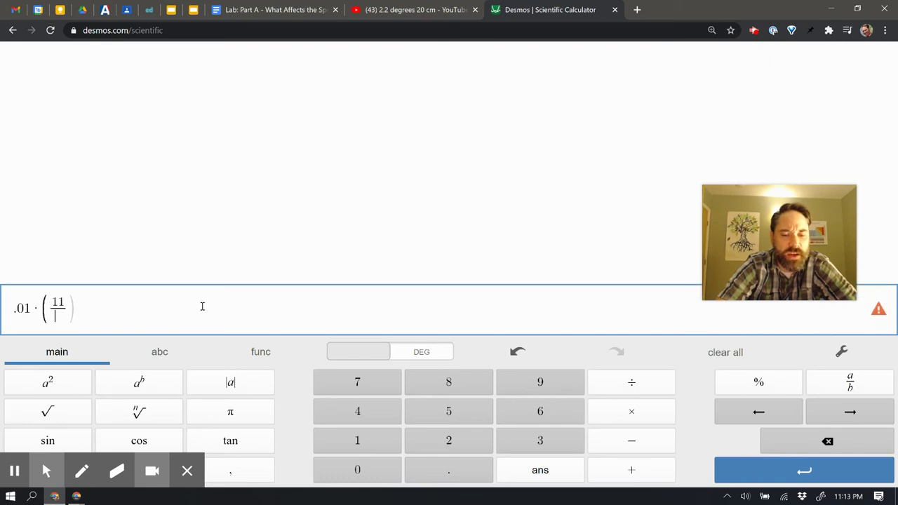
type("240")
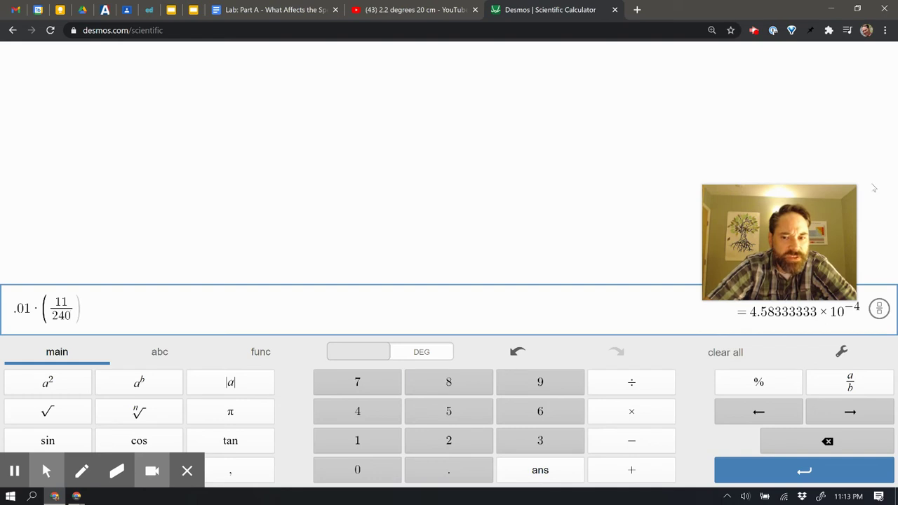
left_click_drag(770, 251, 785, 421)
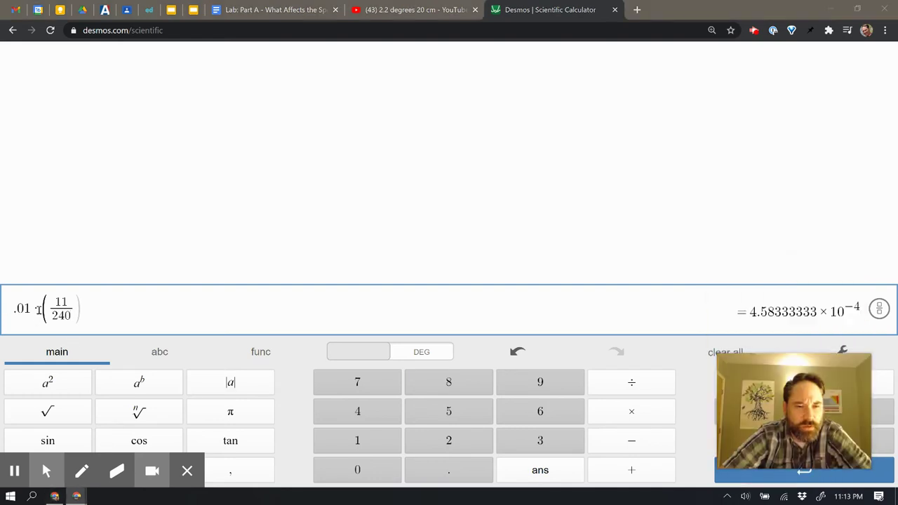
left_click(39, 309)
type("/")
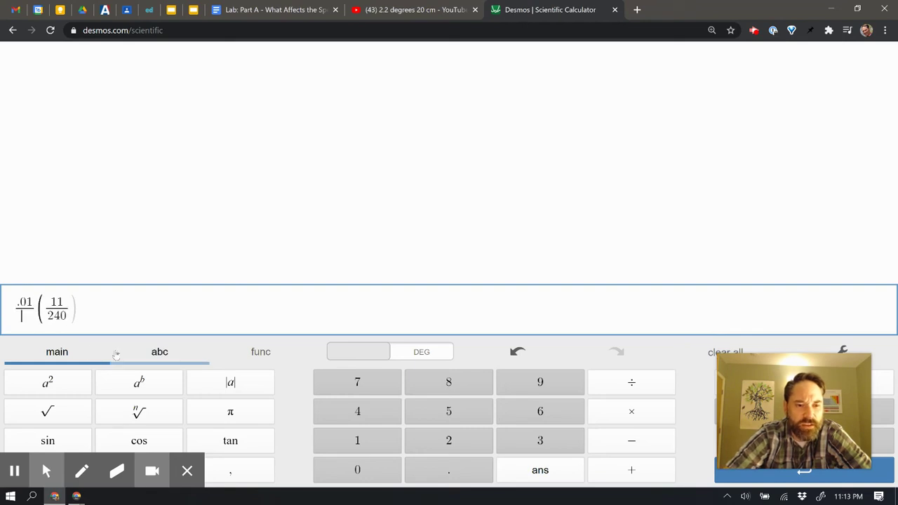
key("BackSpace")
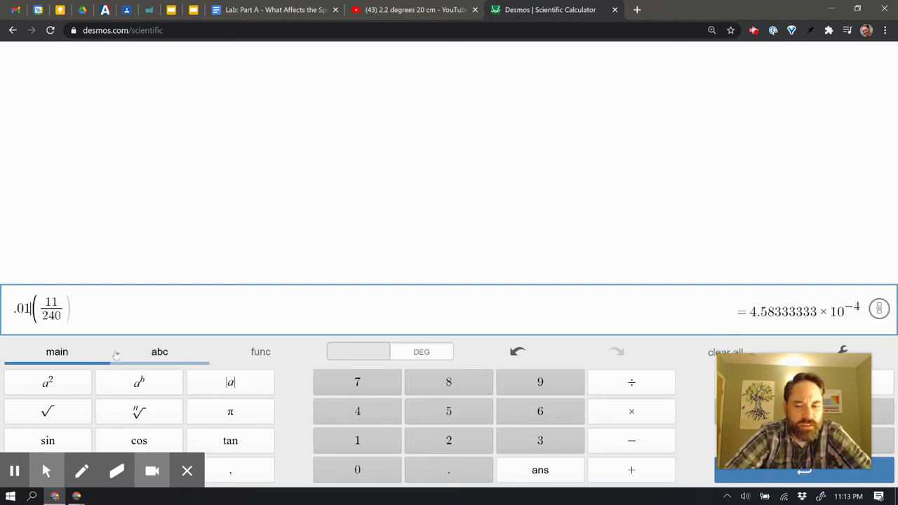
type("/")
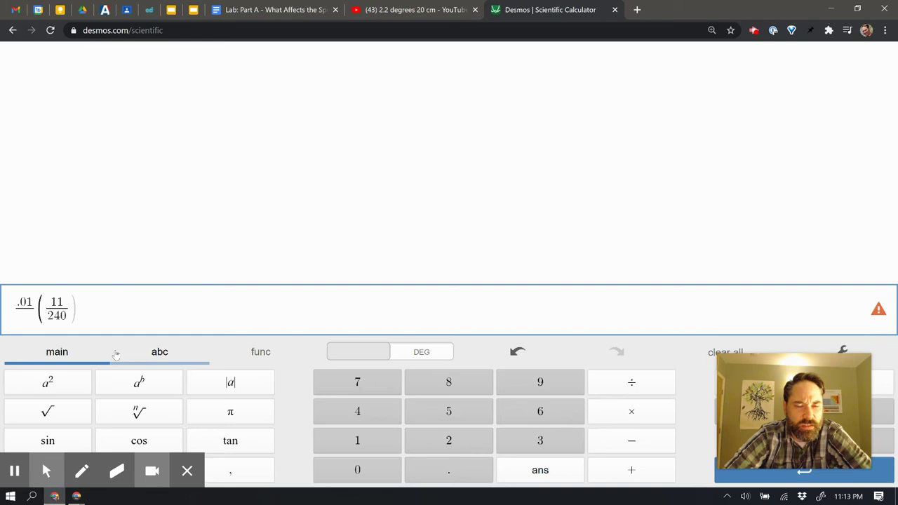
left_click(86, 319)
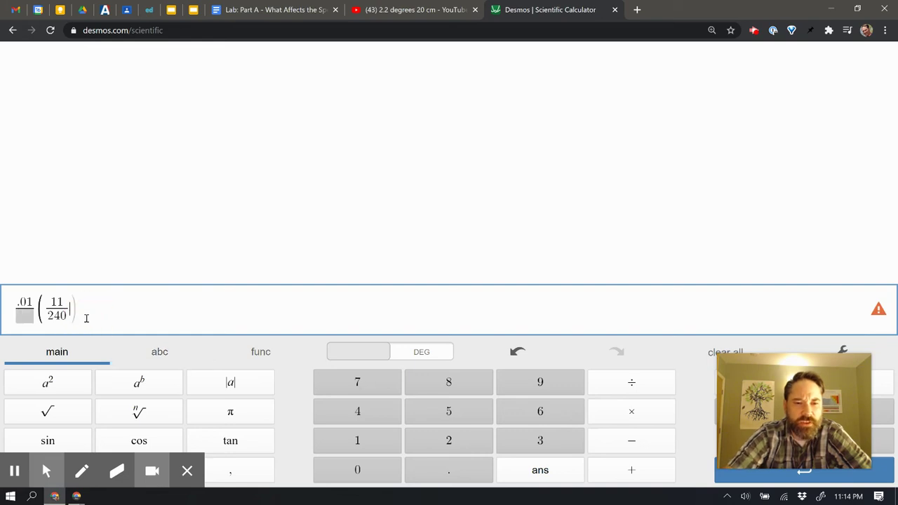
key("BackSpace")
key("BackSpace")
key("BackSpace")
key("BackSpace")
key("BackSpace")
key("BackSpace")
key("BackSpace")
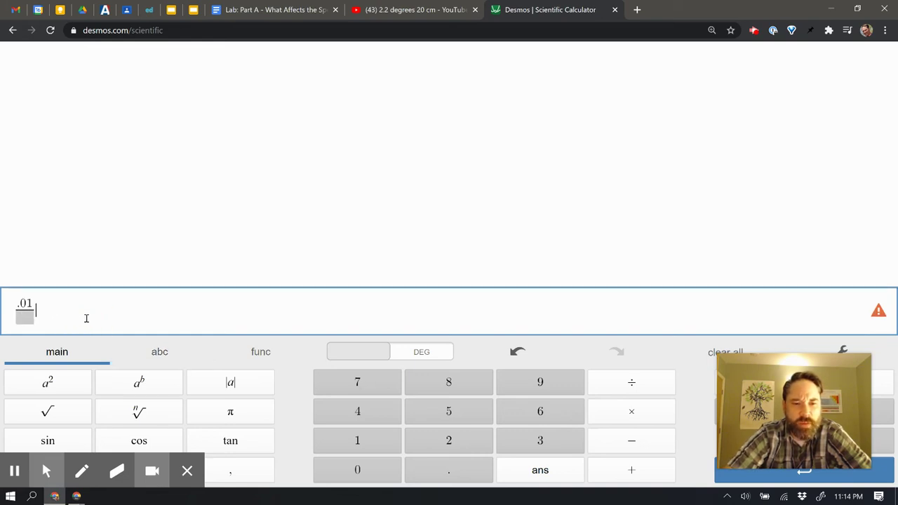
key("BackSpace")
key("BackSpace")
key("BackSpace")
key("BackSpace")
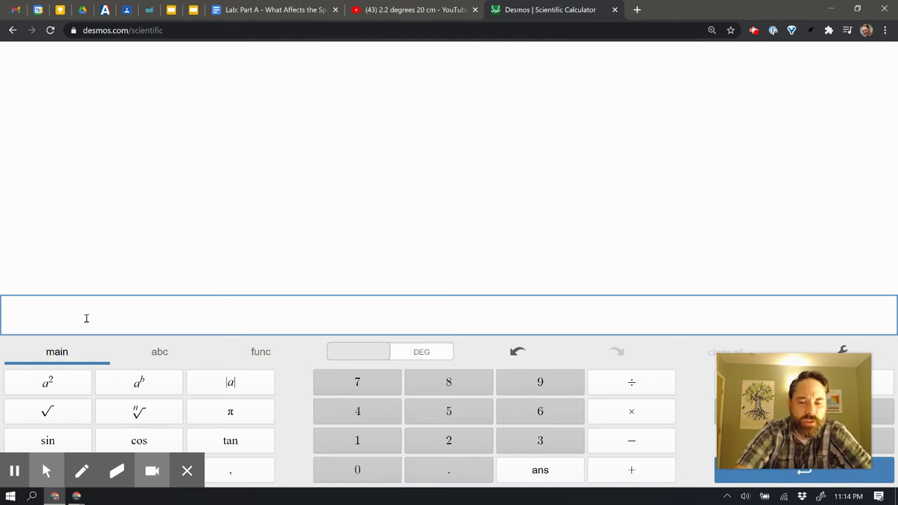
type("0.01")
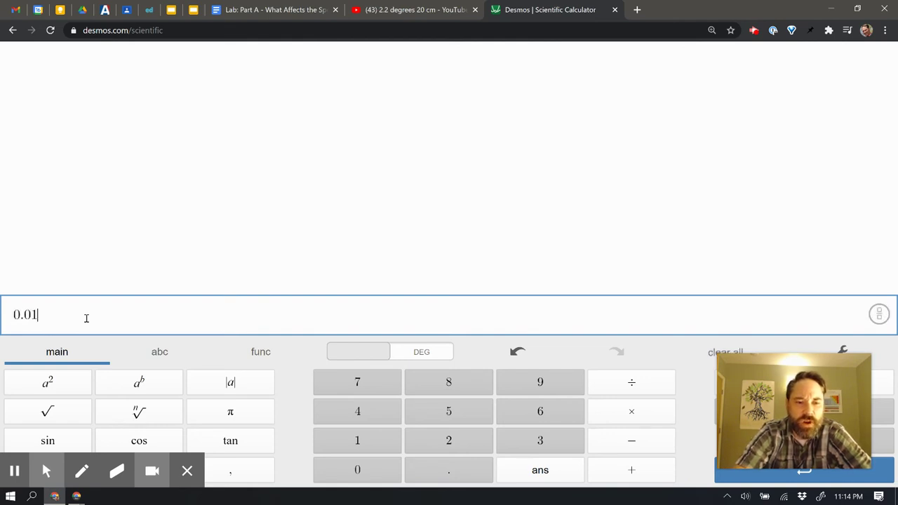
type("/(")
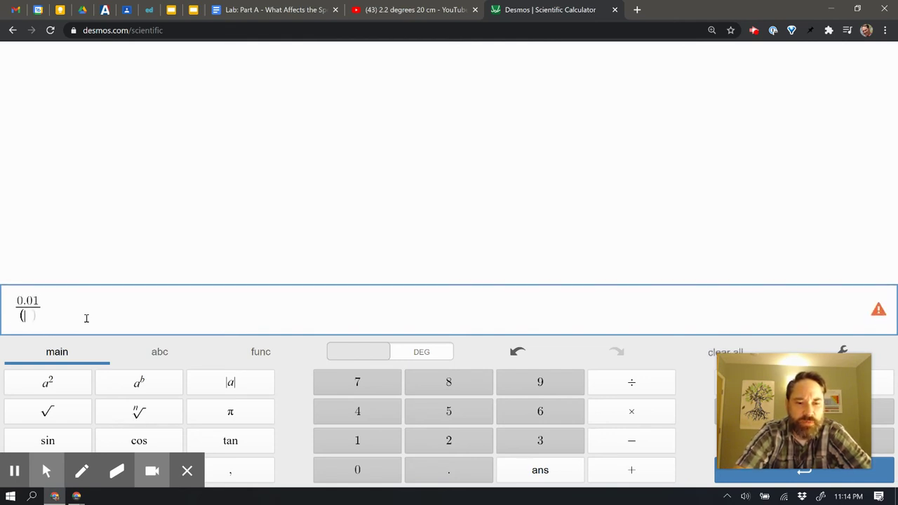
type("11/")
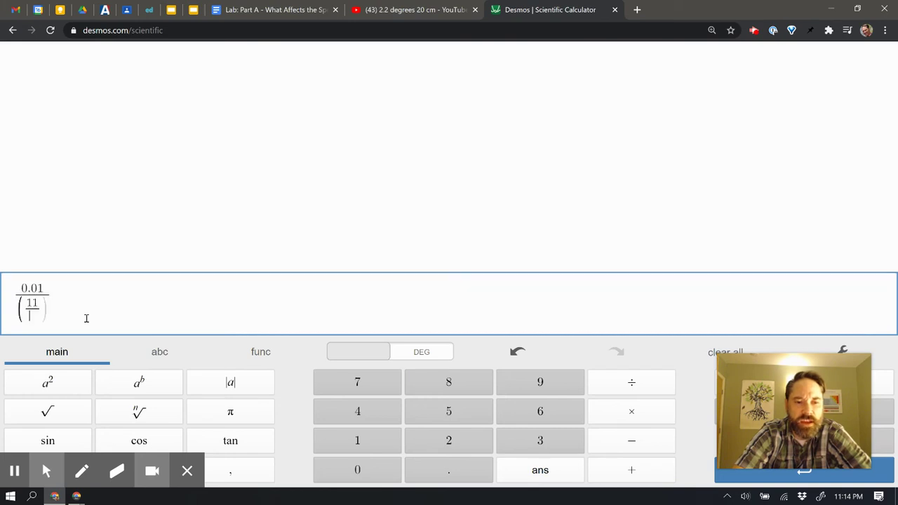
type("240")
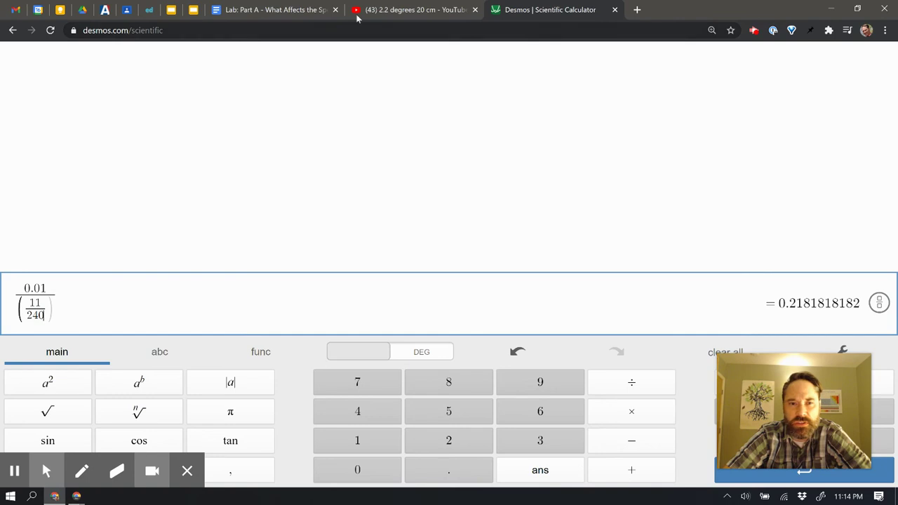
- Type 0.22 into the worksheet's d1 Average Velocity cell
left_click(288, 10)
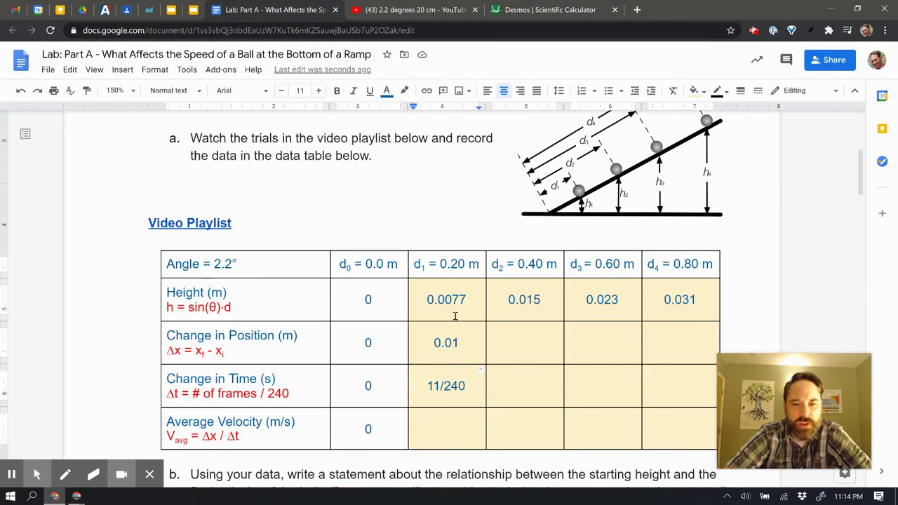
left_click(458, 426)
type("0")
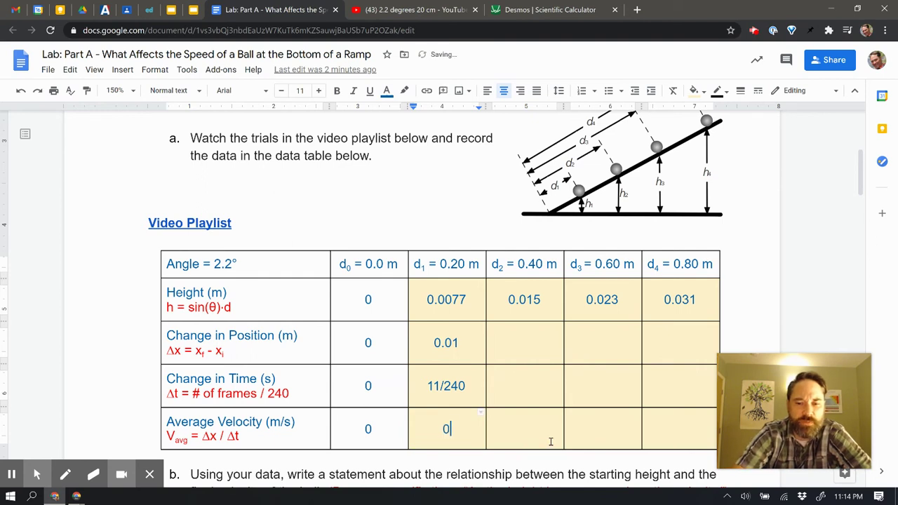
type(".22")
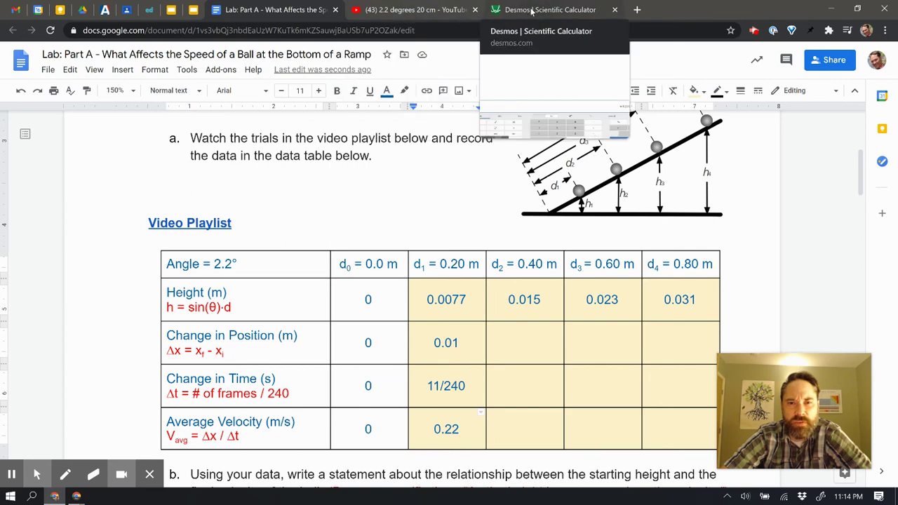
- Open the '2.2 degrees 40 cm' trial video from the playlist, pause it, and make it full screen
left_click(415, 13)
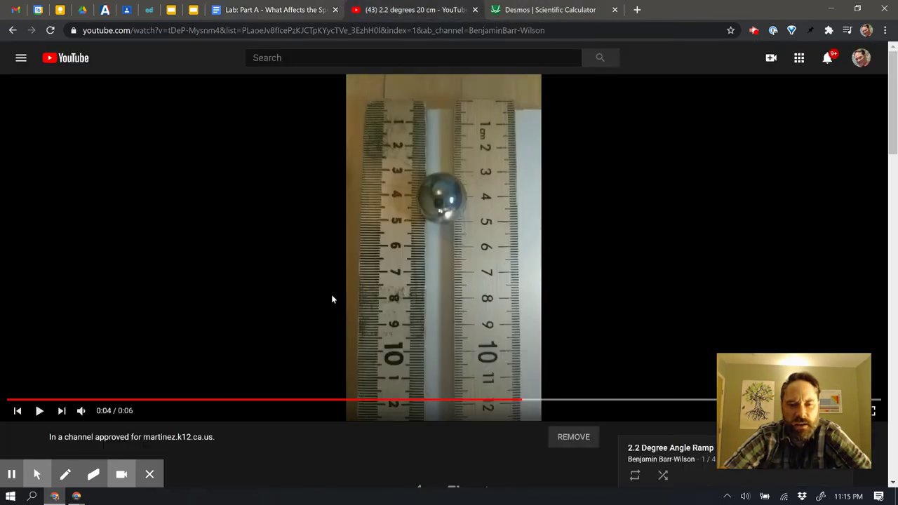
scroll(274, 354, "down", 5)
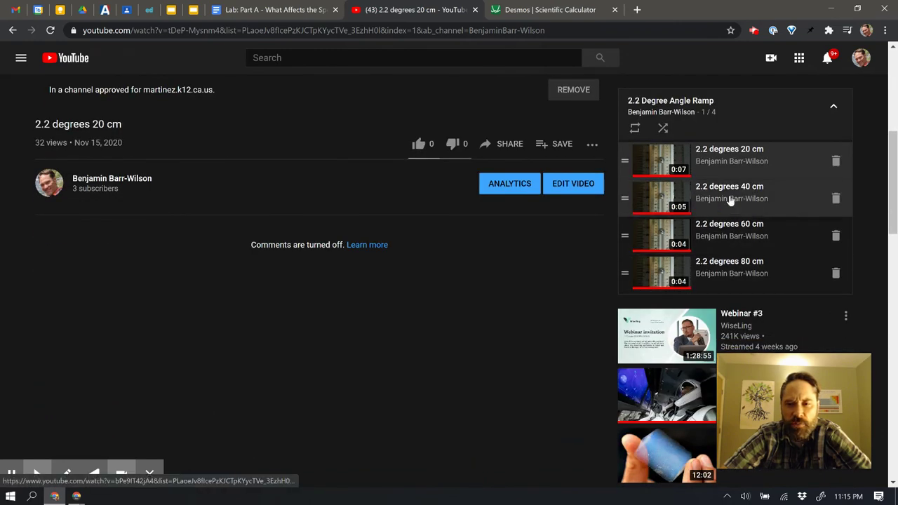
left_click(755, 199)
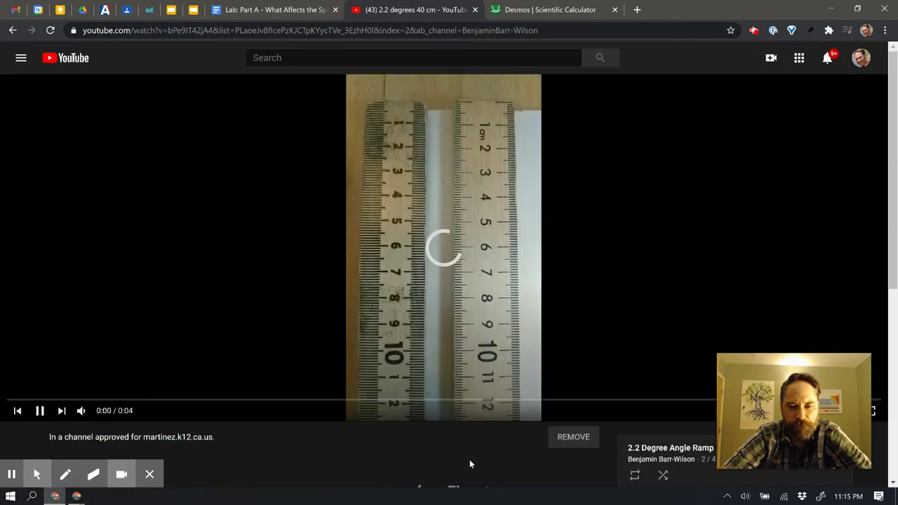
left_click(40, 416)
mouse_move(809, 421)
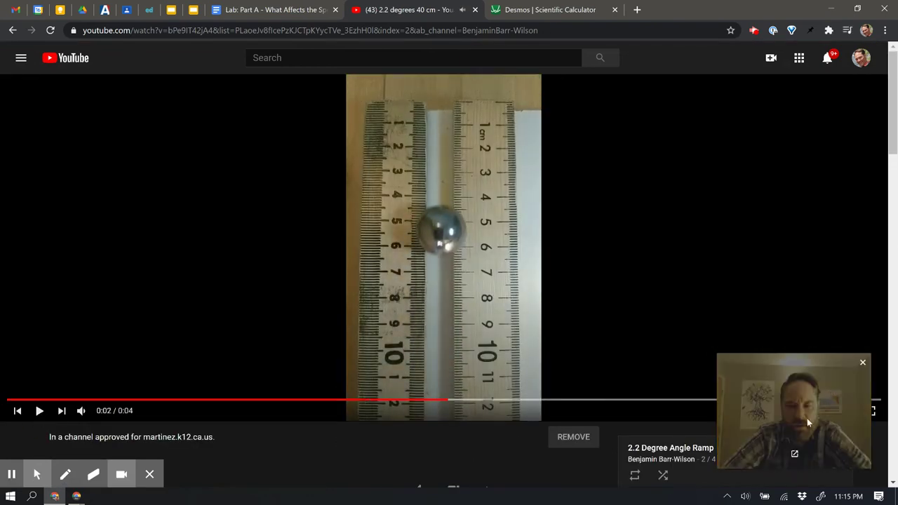
left_click(873, 412)
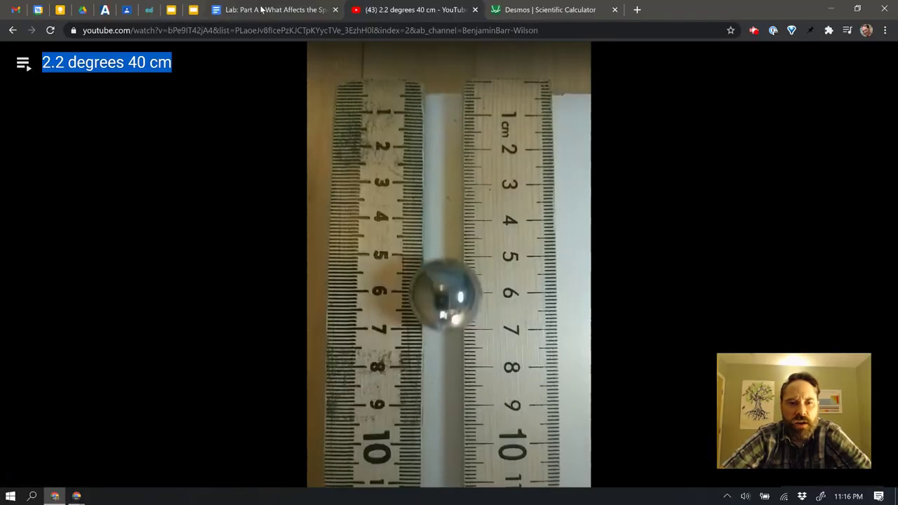
- Enter 0.01 for the d2 Change in Position and 7/240 for the d2 Change in Time
left_click(261, 9)
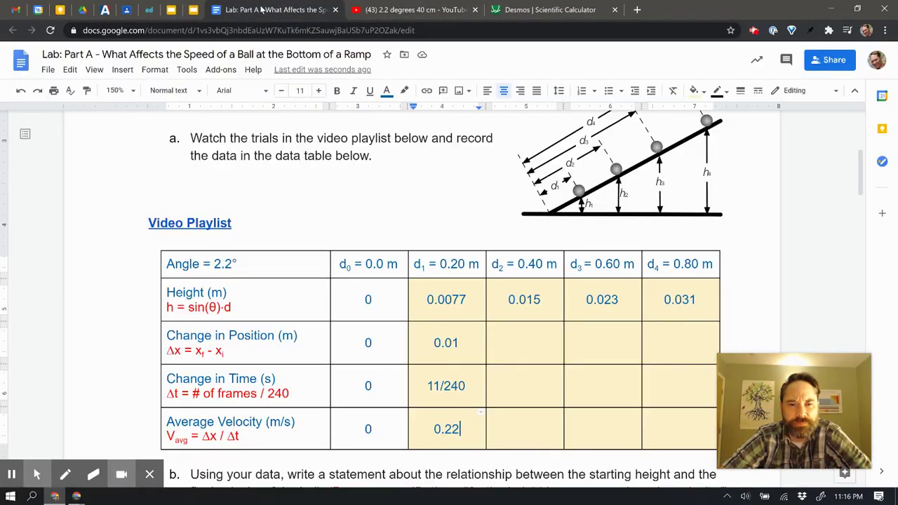
left_click(523, 344)
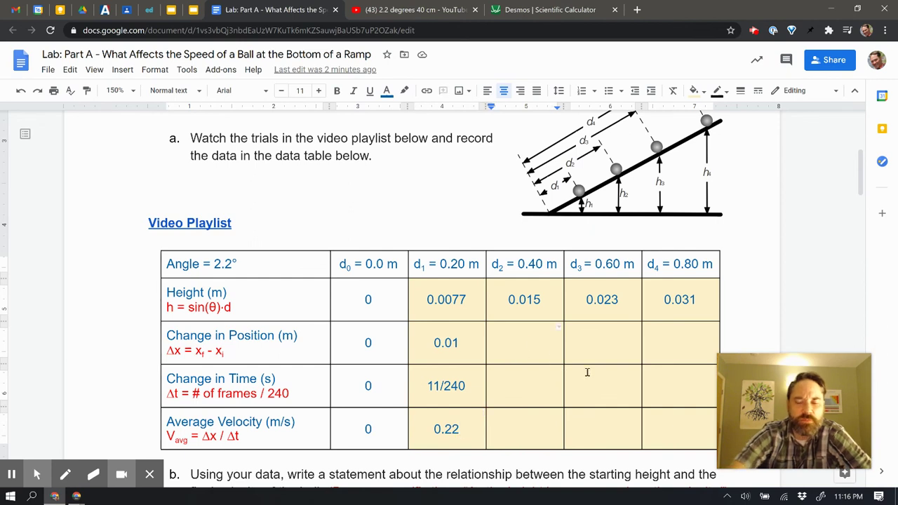
type("0")
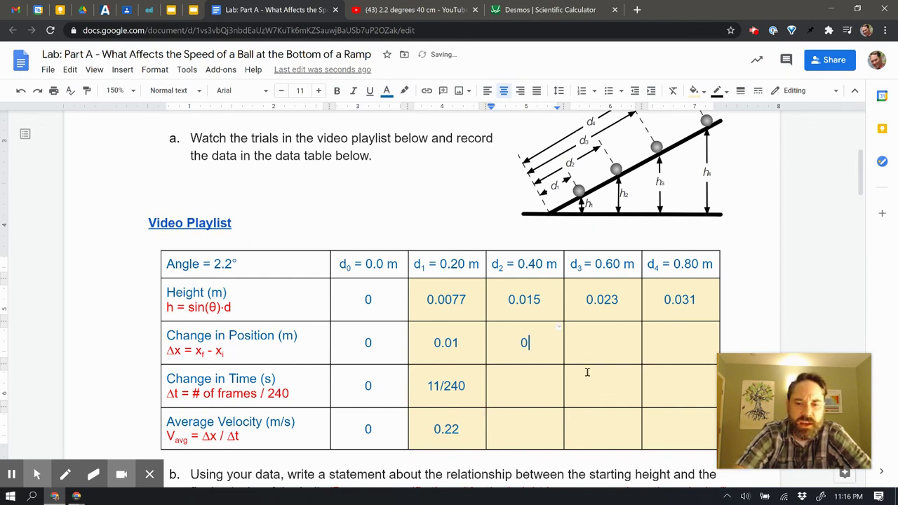
type(".01")
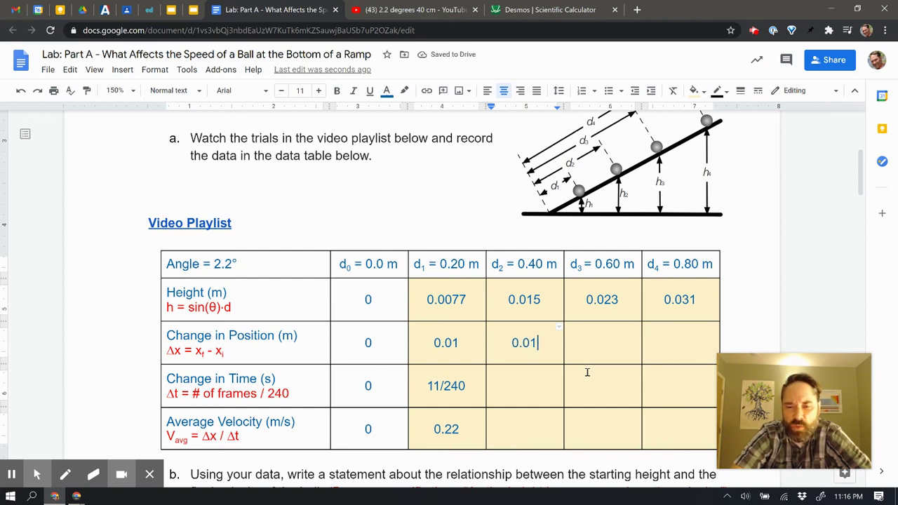
left_click(523, 392)
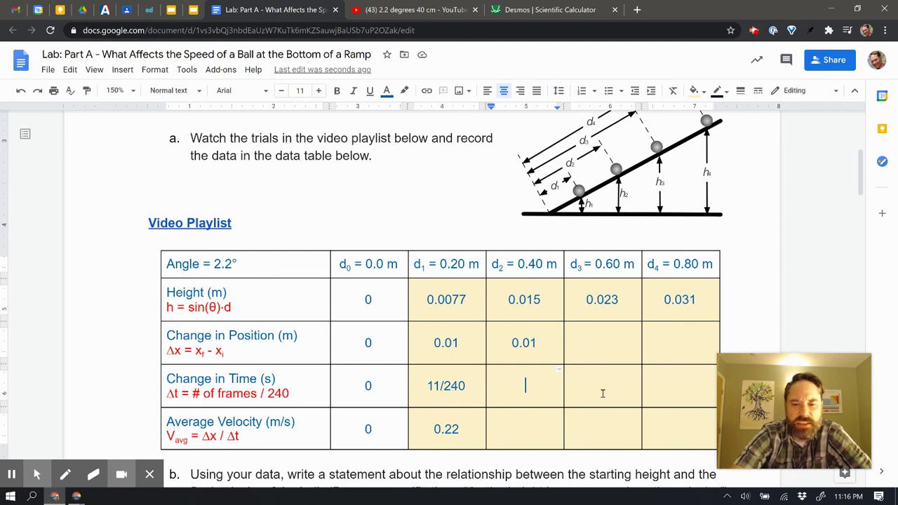
type("7/240")
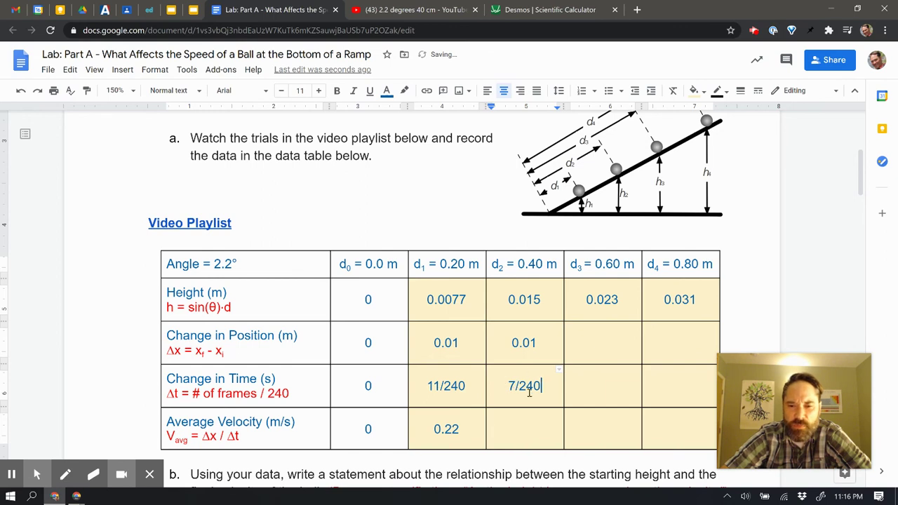
left_click(517, 430)
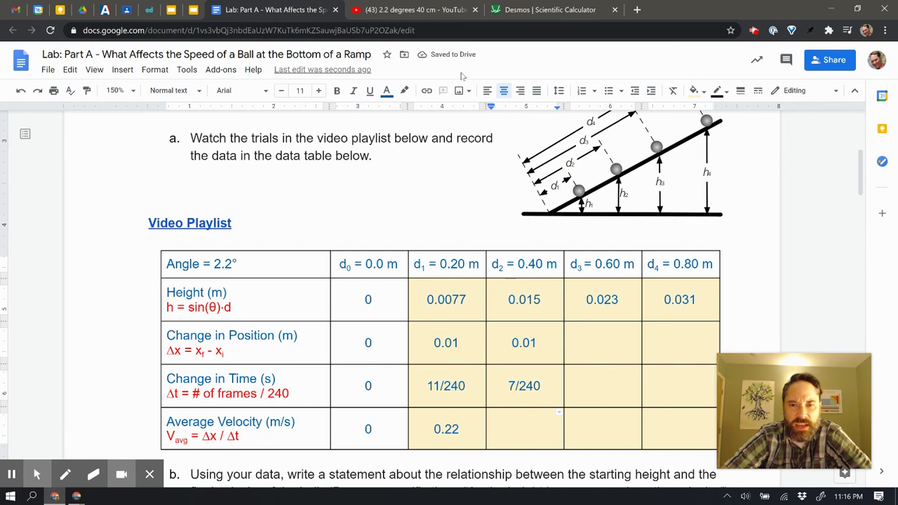
- Change the frame count from 11 to 7 so Desmos gives 0.3428571429
left_click(572, 12)
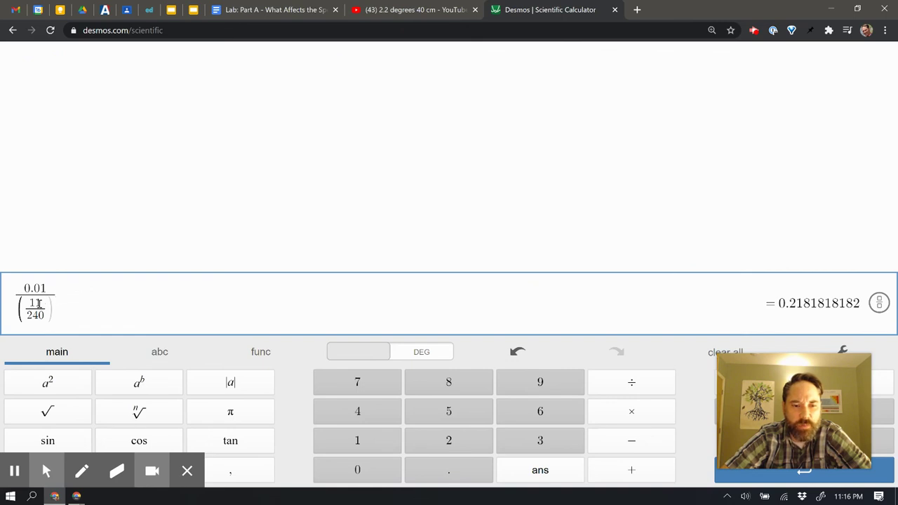
left_click(38, 304)
key("BackSpace")
key("BackSpace")
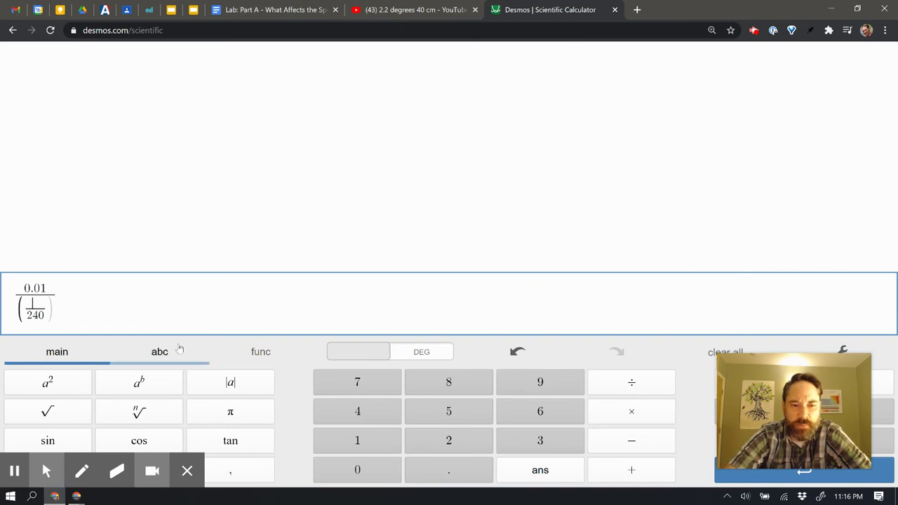
type("7")
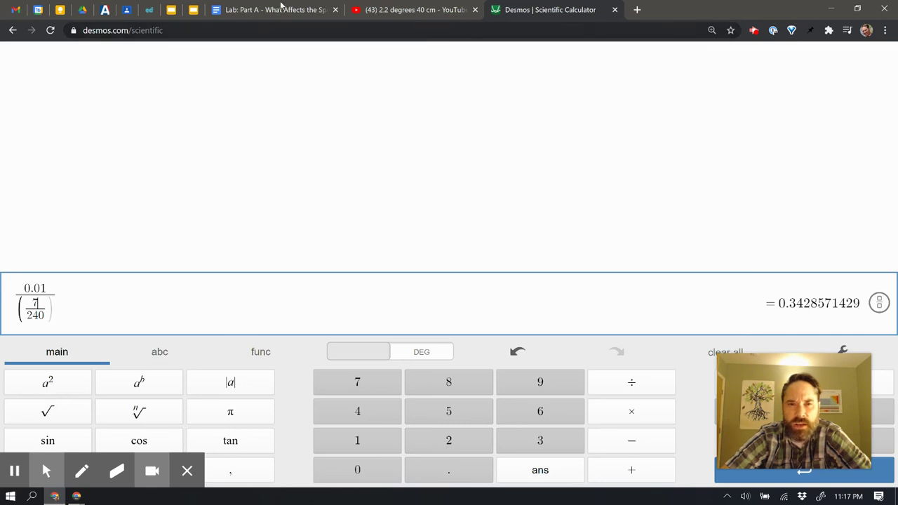
- Record 0.34 in the d2 Average Velocity cell, rechecking the 40 cm trial video
left_click(257, 9)
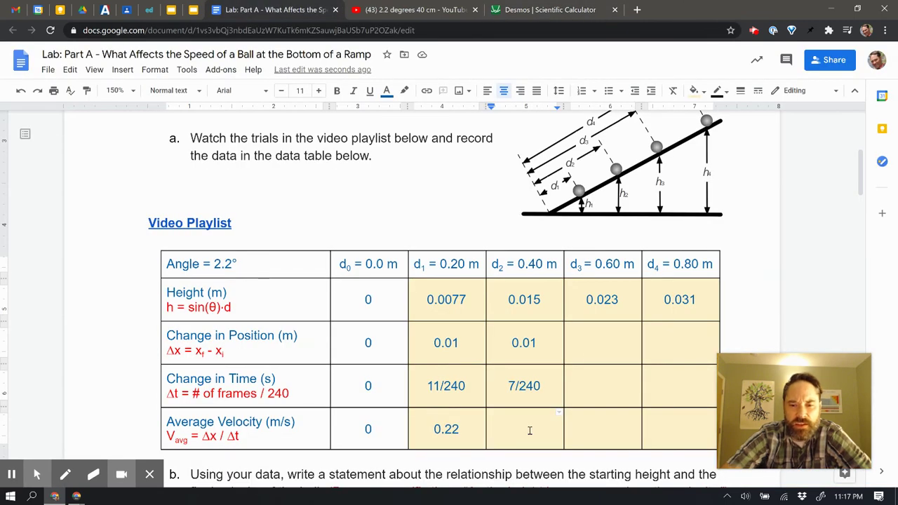
type("0.34")
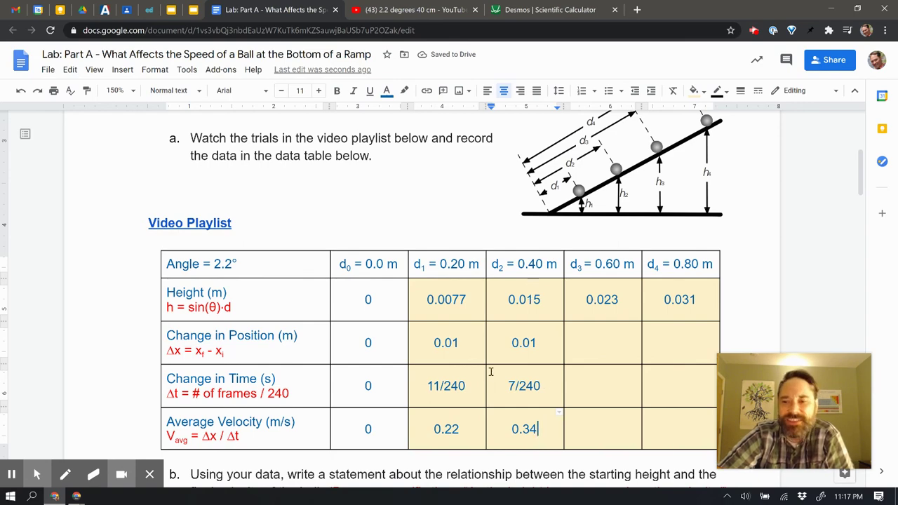
left_click(371, 17)
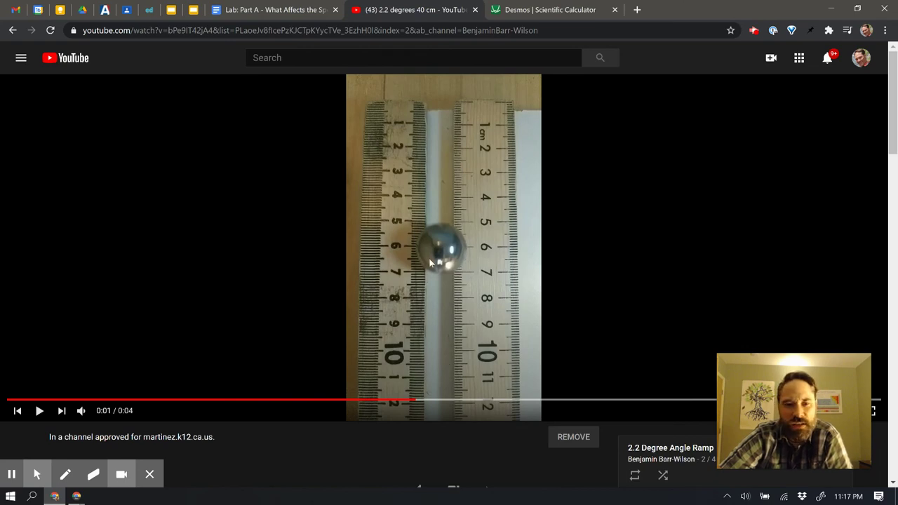
left_click(289, 20)
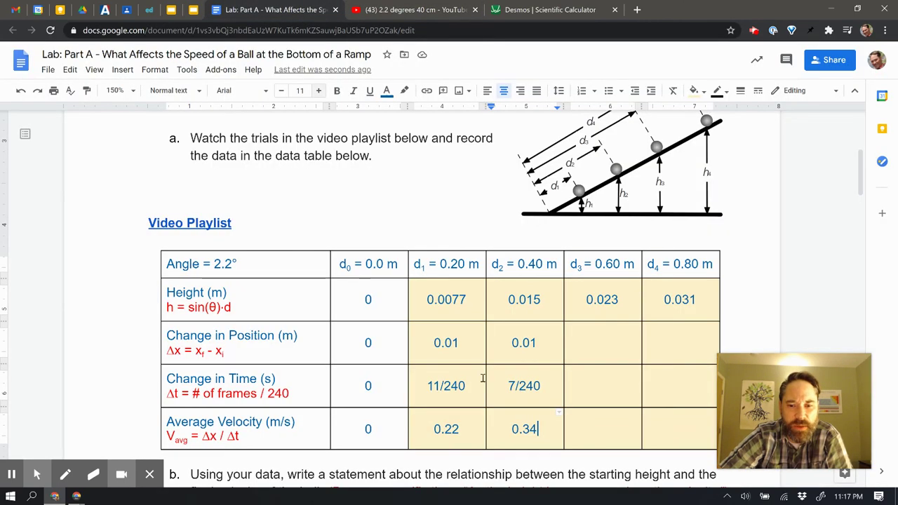